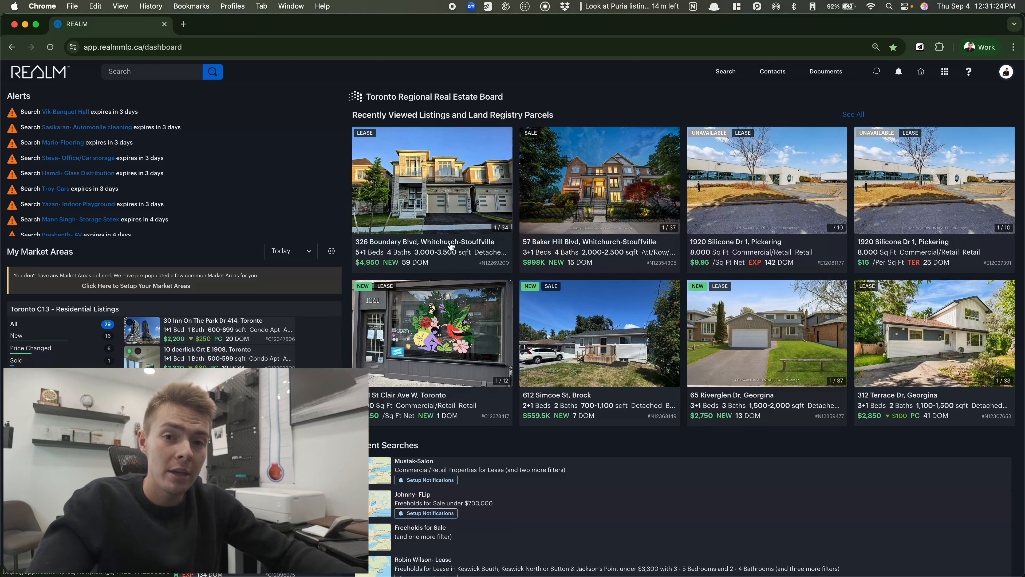
click(451, 247)
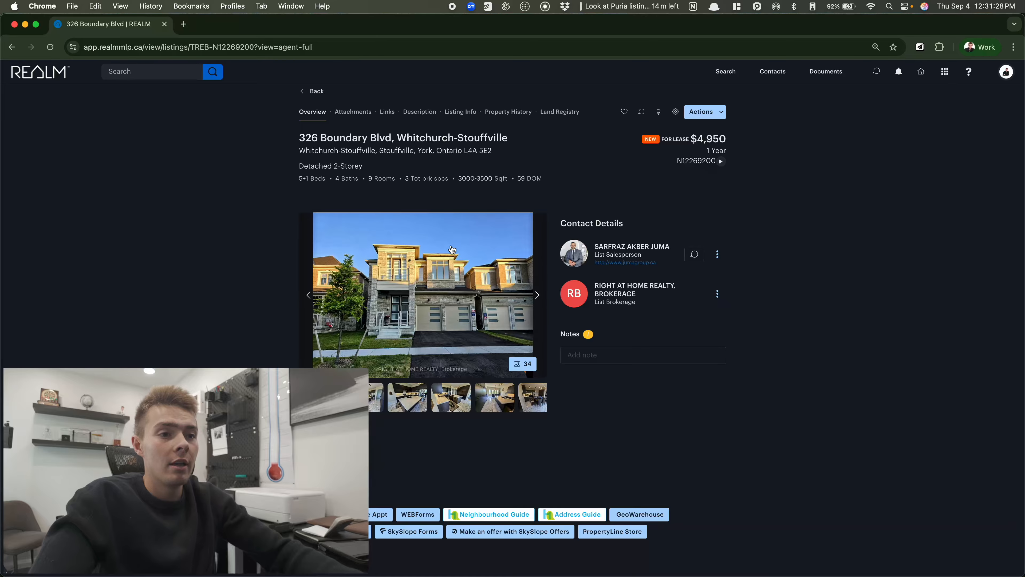
right_click(464, 314)
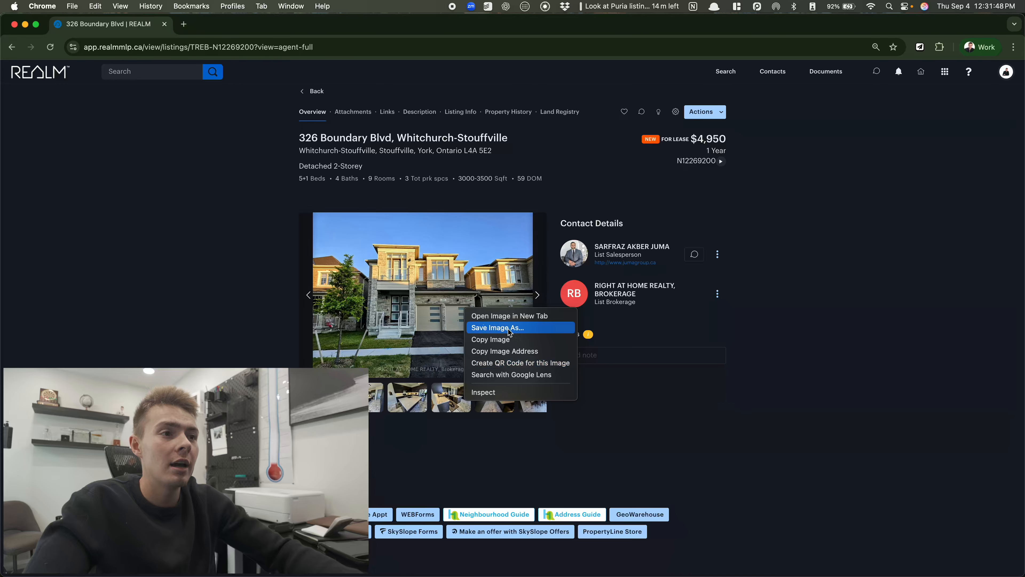
click(487, 328)
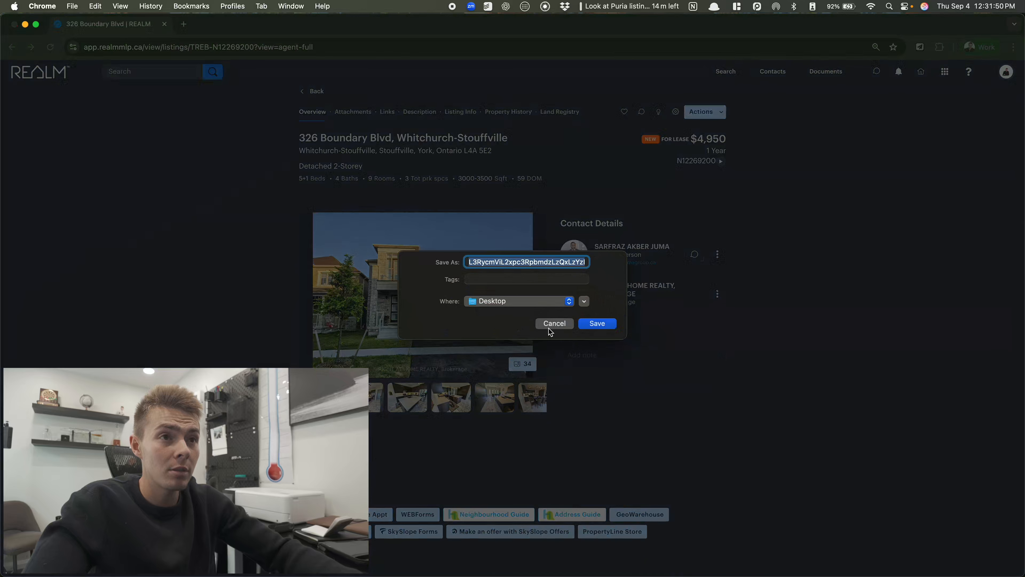
click(552, 317)
double_click(472, 139)
click(382, 136)
drag(392, 137, 298, 138)
click(297, 141)
click(385, 138)
Save the front exterior photo to the Desktop with Save Image As
right_click(424, 305)
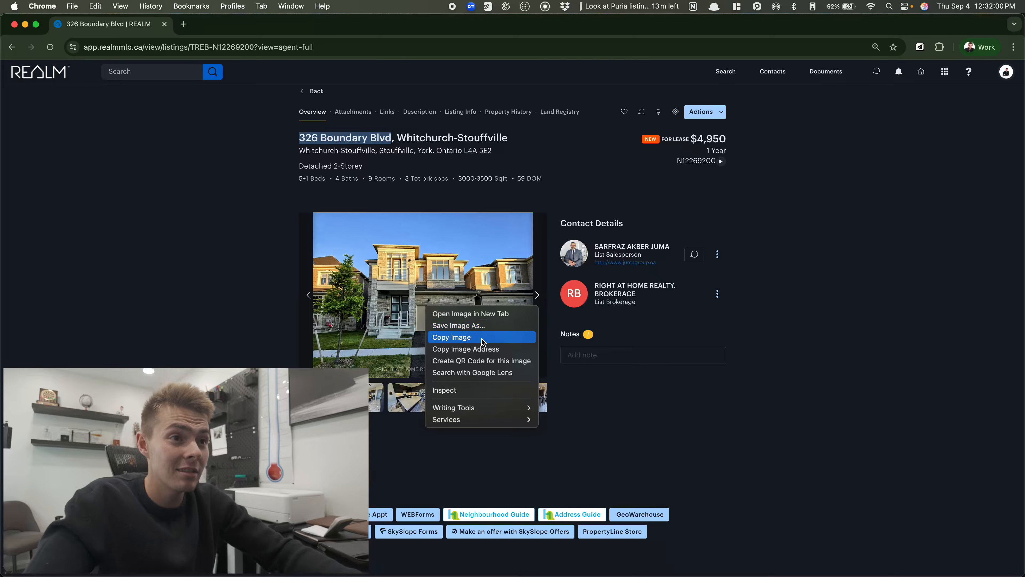
click(495, 325)
key(Return)
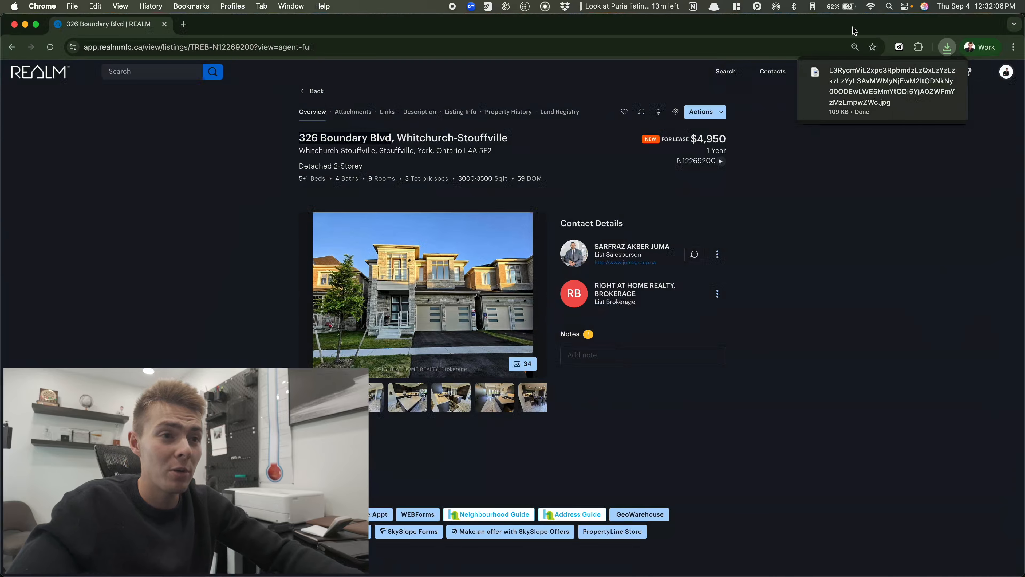
Step to the kitchen island photo and open the full-screen photo viewer
click(541, 298)
click(541, 298)
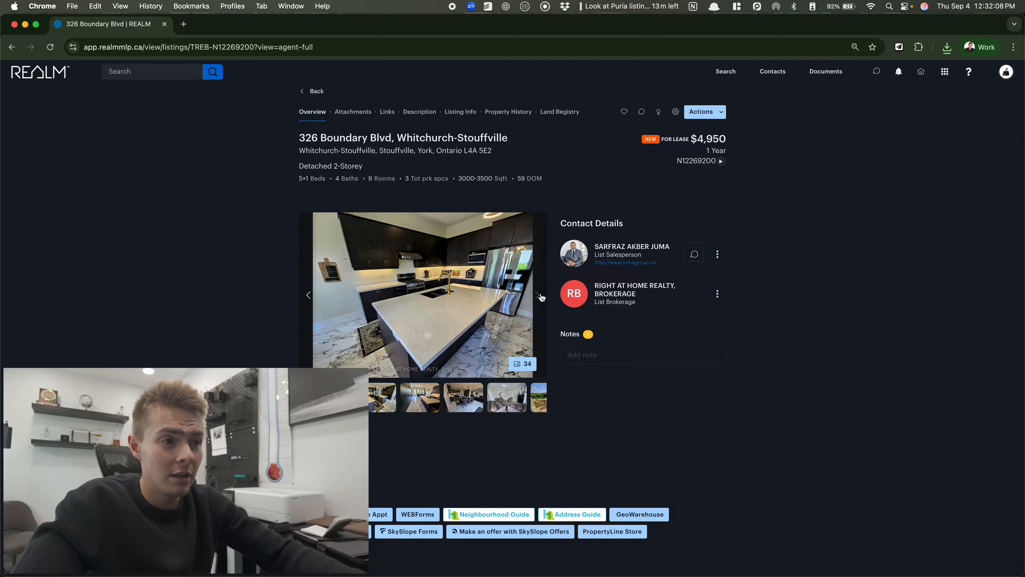
click(523, 363)
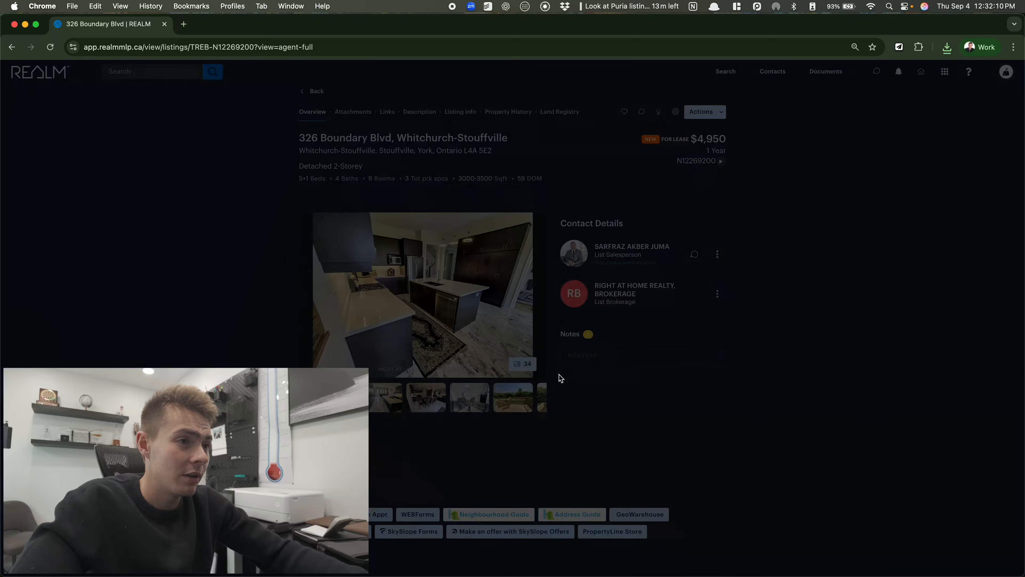
Browse the bedroom, bathroom, exterior and basement photos, then return to kitchen photo 3/34
click(733, 549)
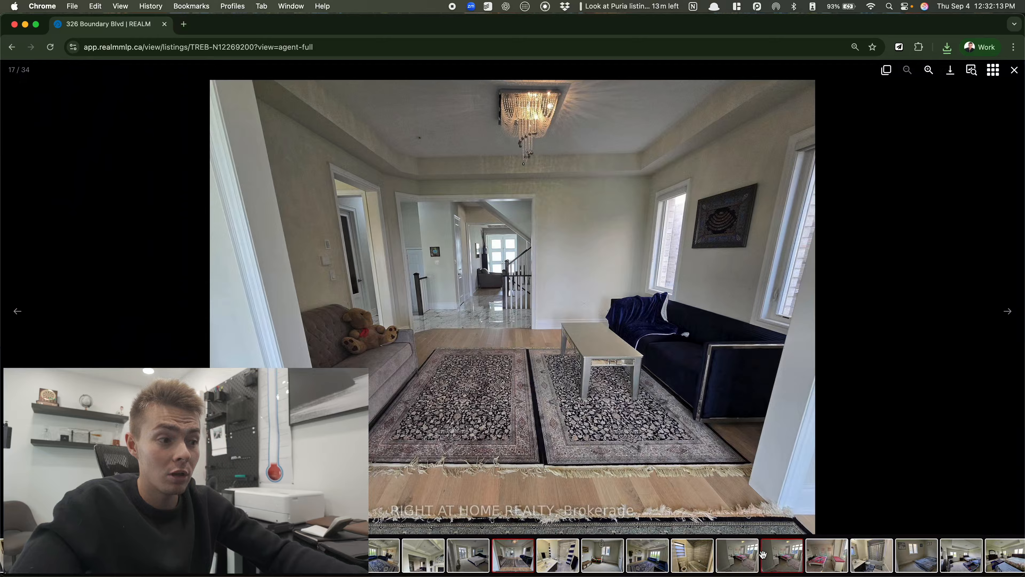
click(762, 553)
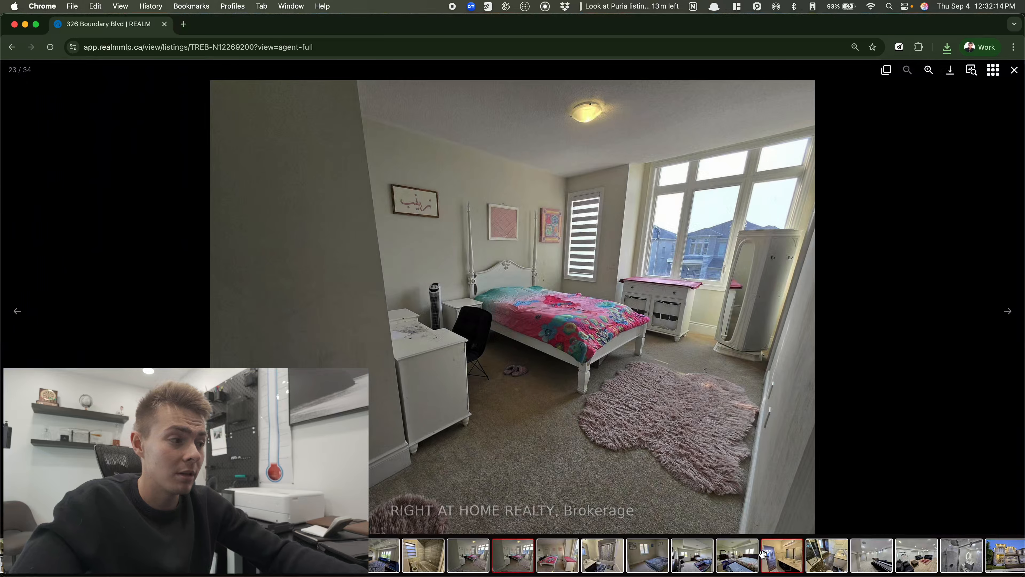
click(766, 554)
click(868, 555)
click(985, 566)
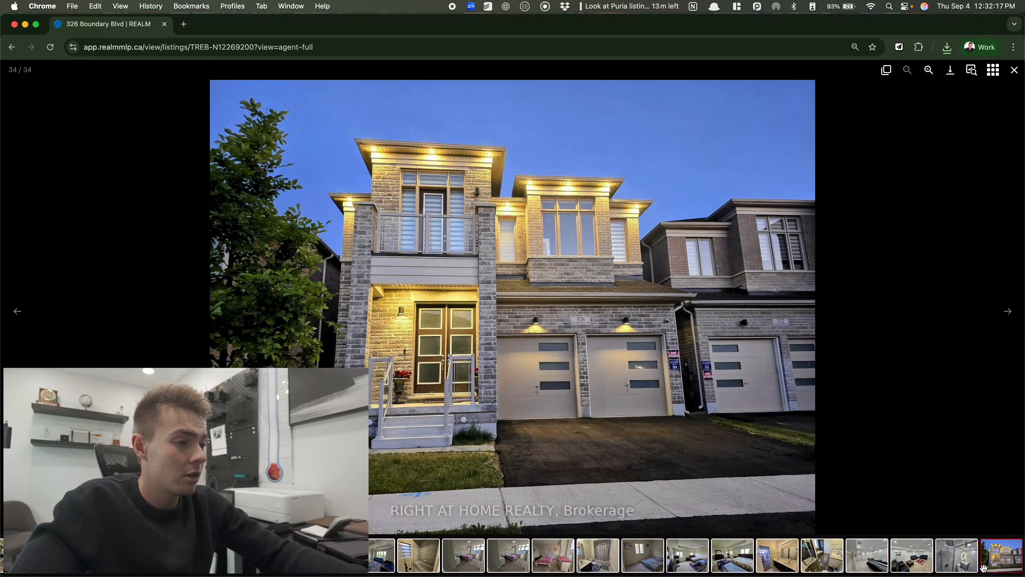
click(912, 555)
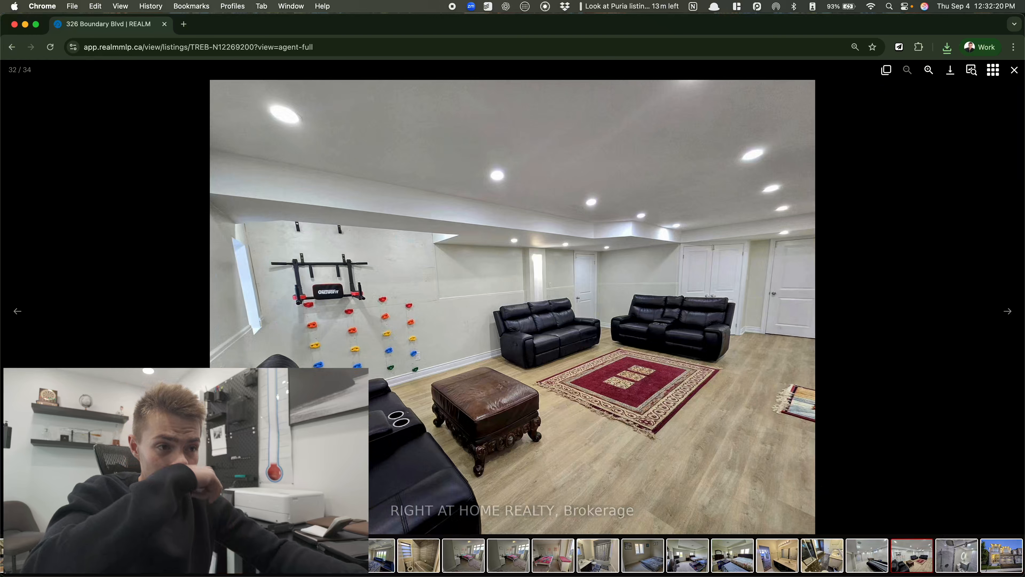
click(61, 555)
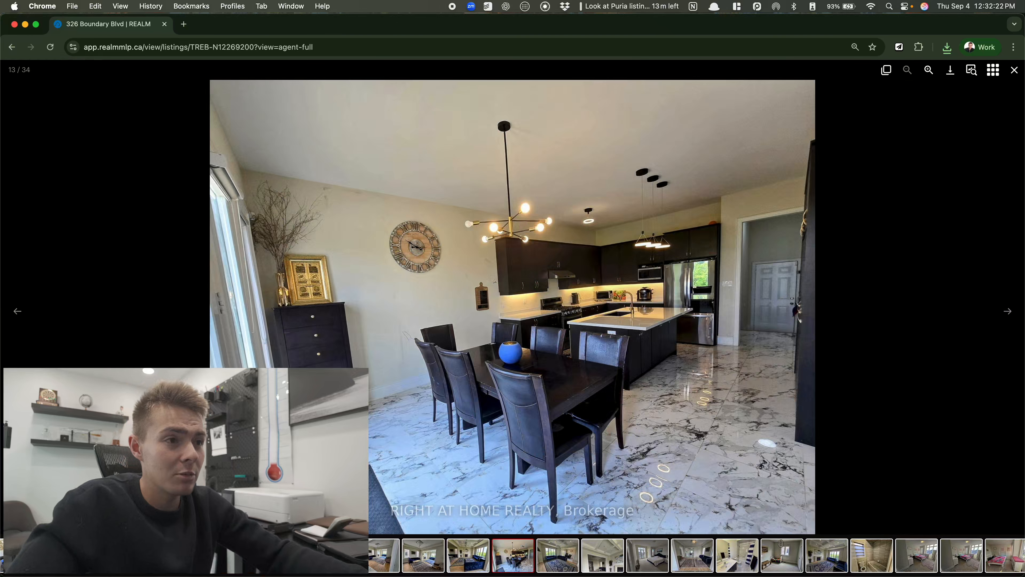
click(62, 556)
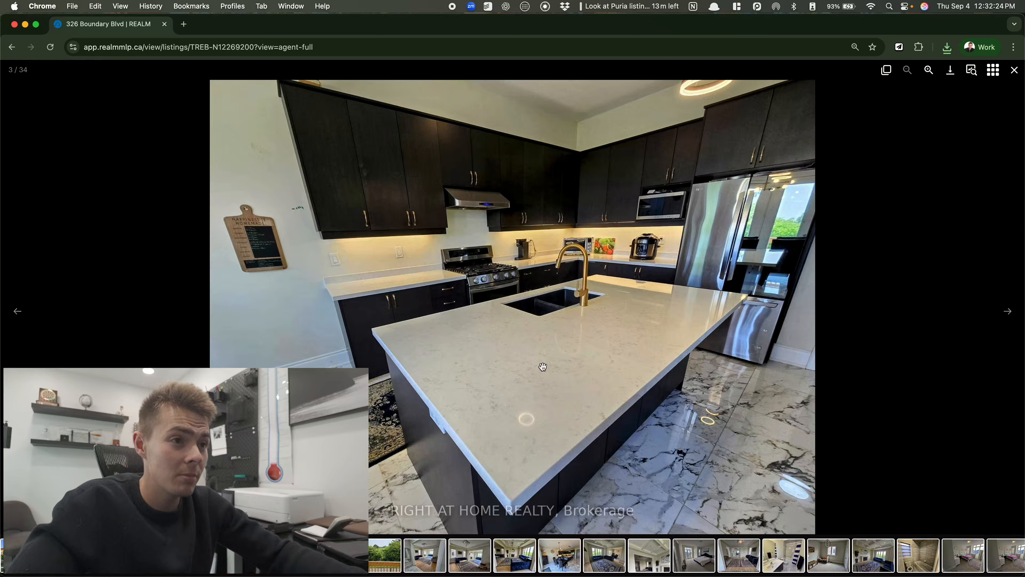
right_click(567, 357)
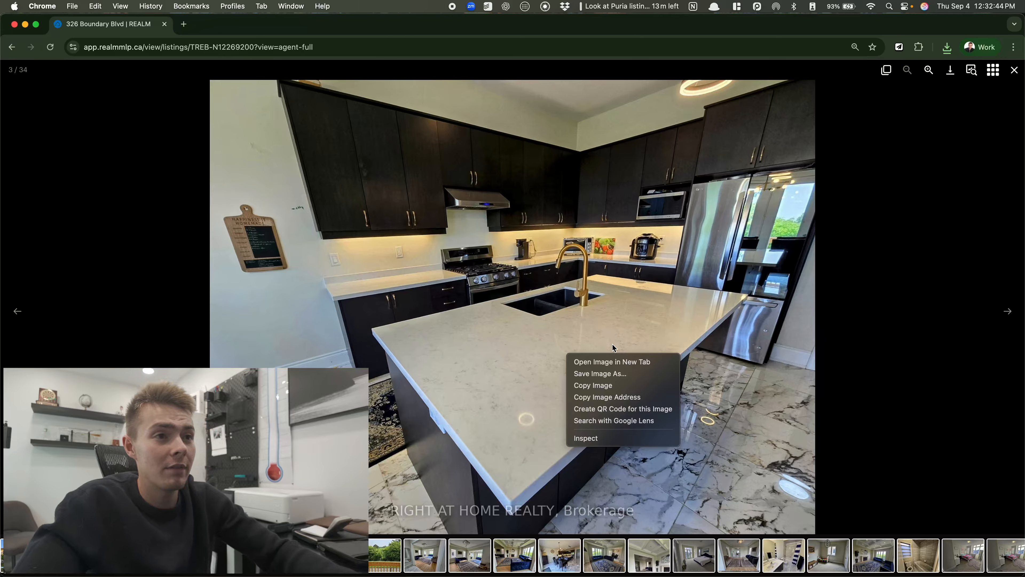
Save the kitchen island photo to the Desktop and exit the full-screen viewer
click(600, 373)
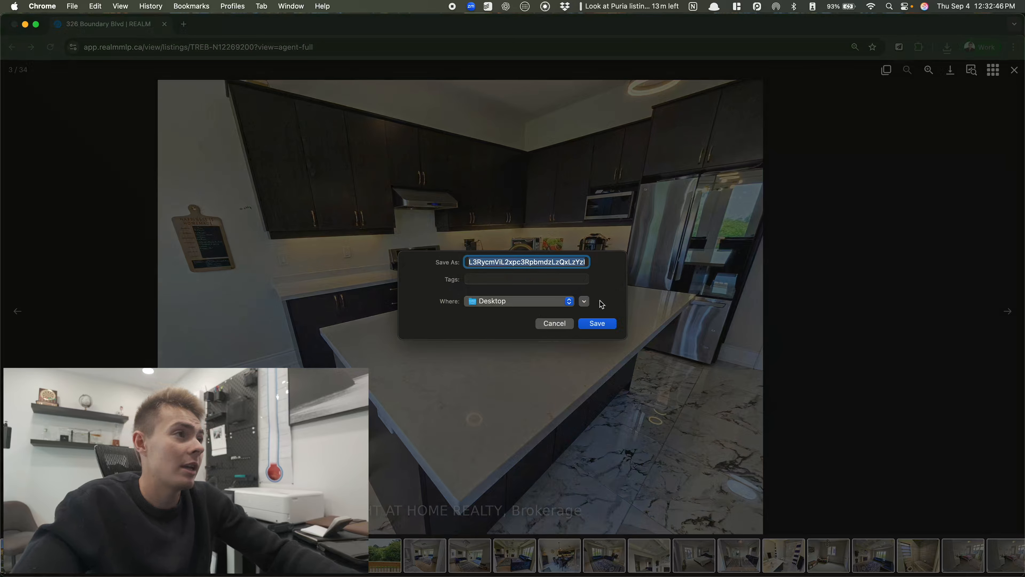
click(596, 319)
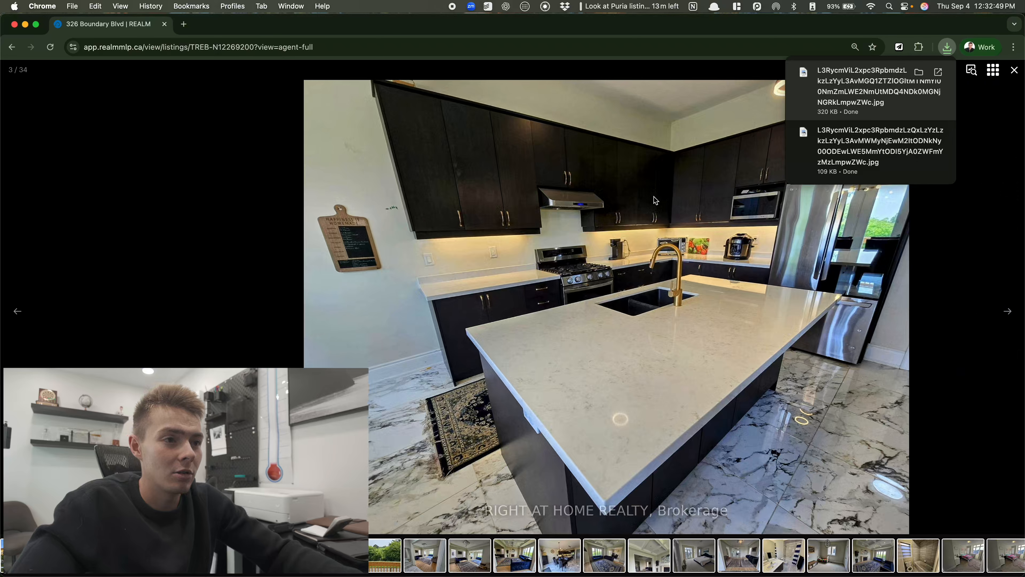
click(654, 199)
key(Escape)
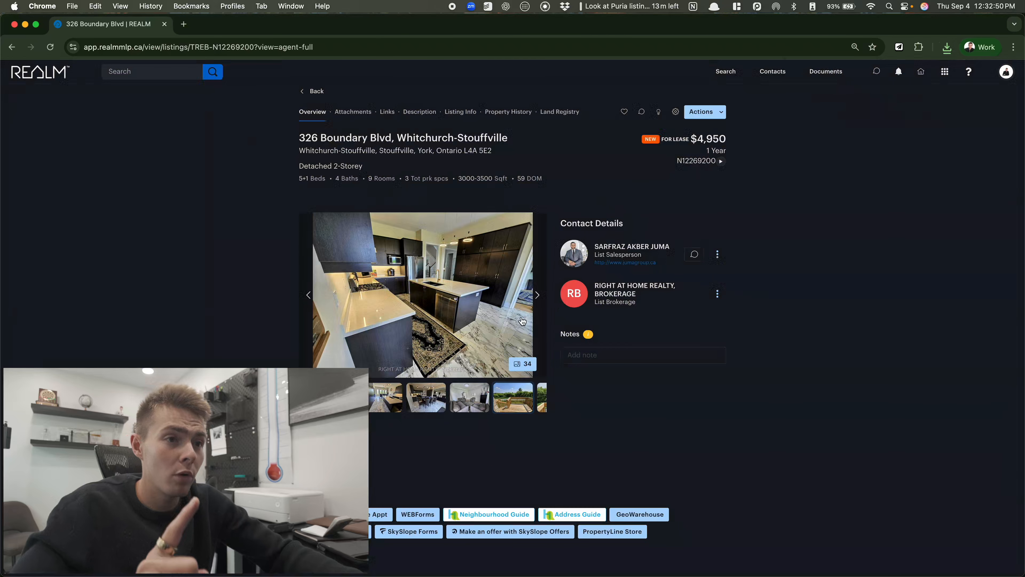
Find the barn-and-field view photo and save it to the Desktop as 'farn'
click(536, 297)
click(536, 296)
click(536, 297)
click(536, 297)
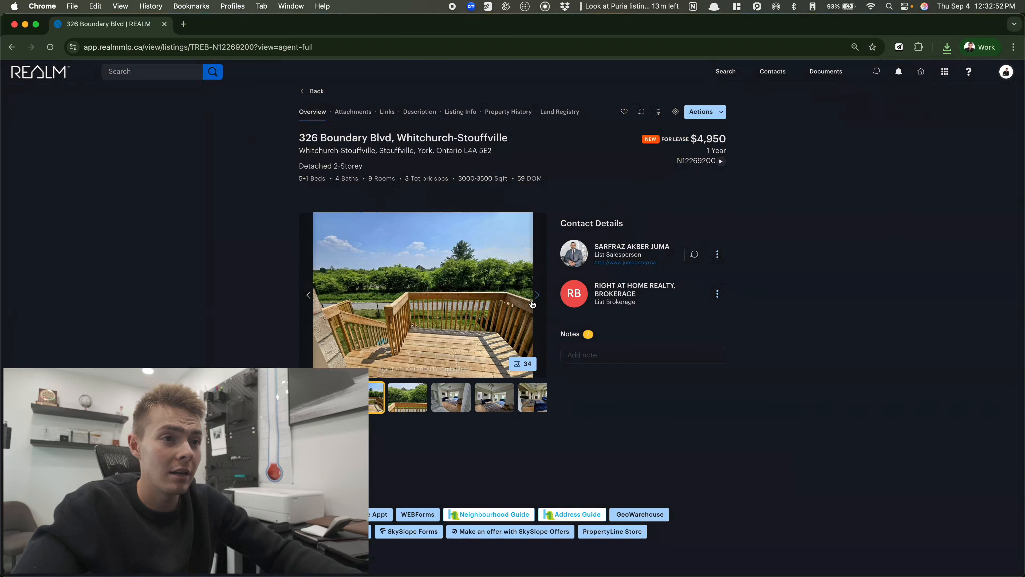
click(537, 297)
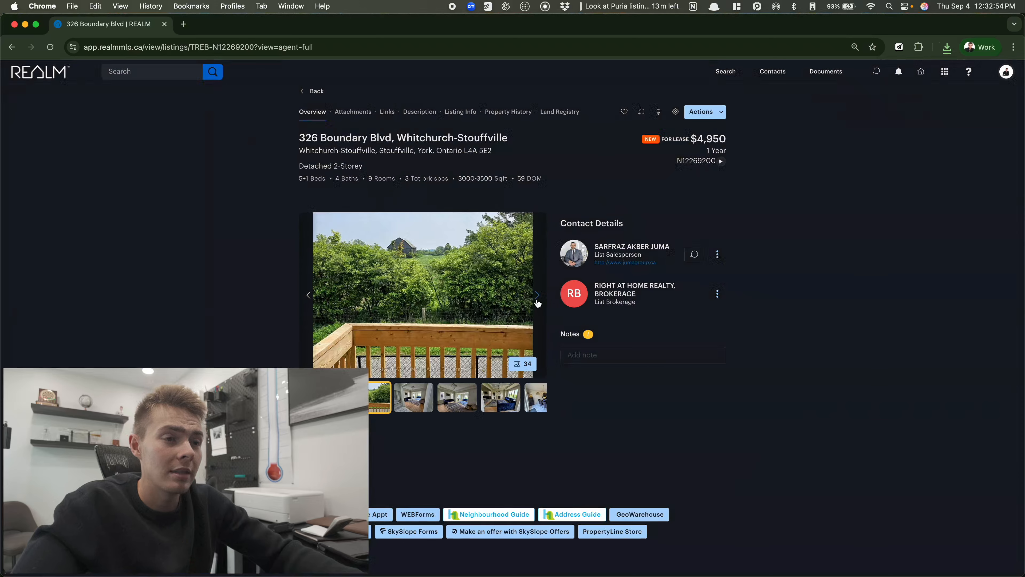
click(537, 297)
click(310, 295)
right_click(448, 302)
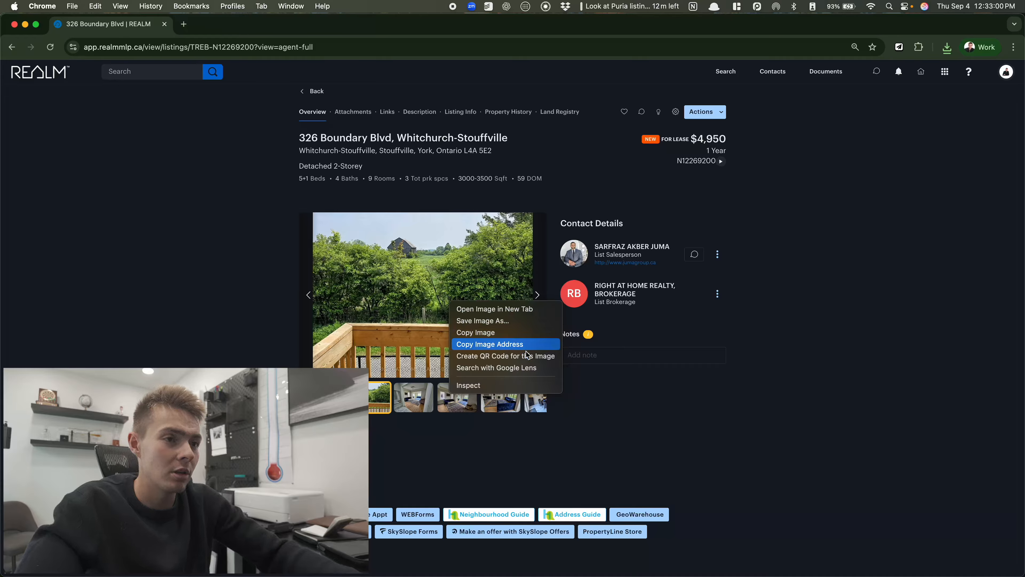
click(524, 321)
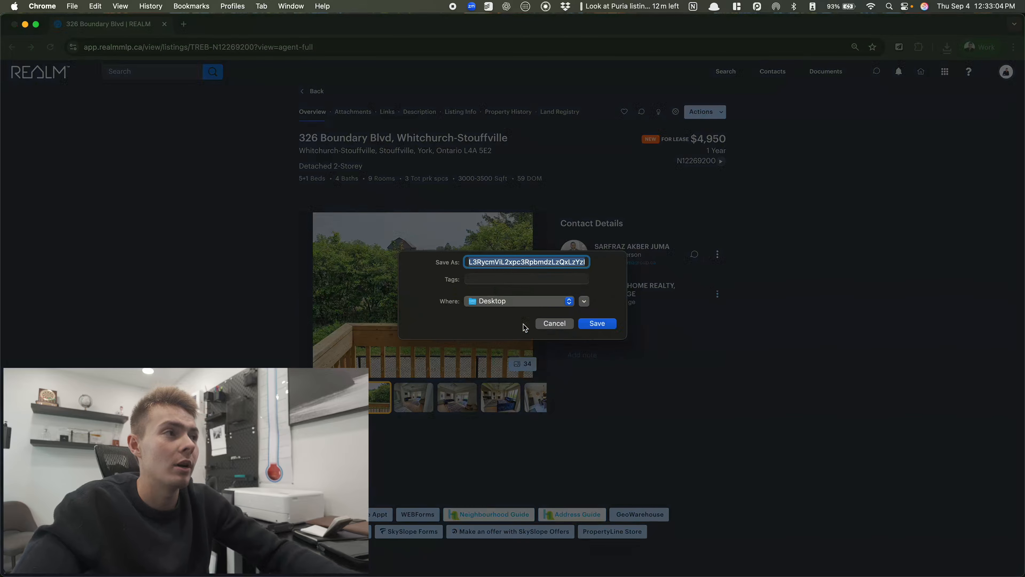
text(farn)
key(Return)
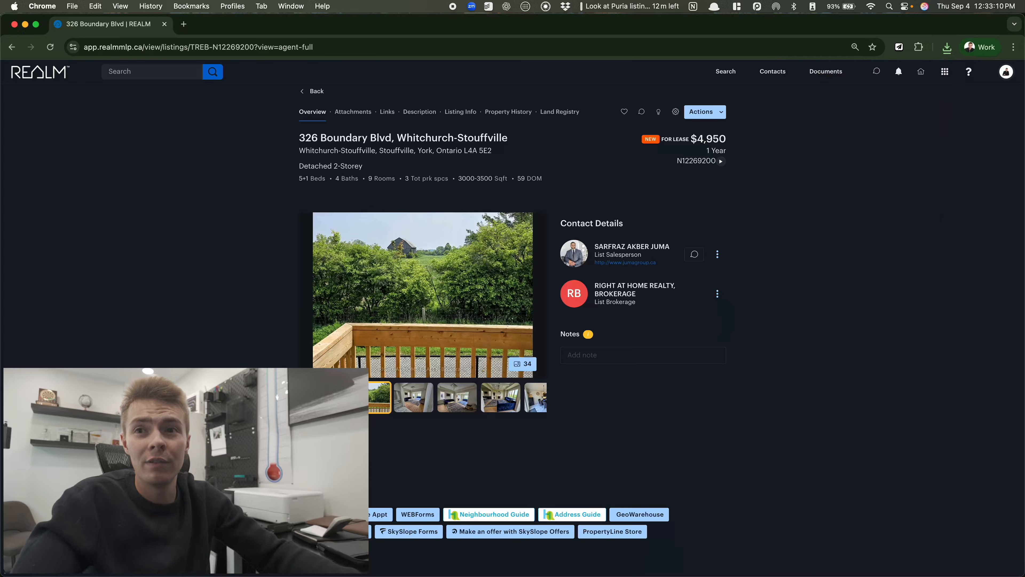
key(super+Tab)
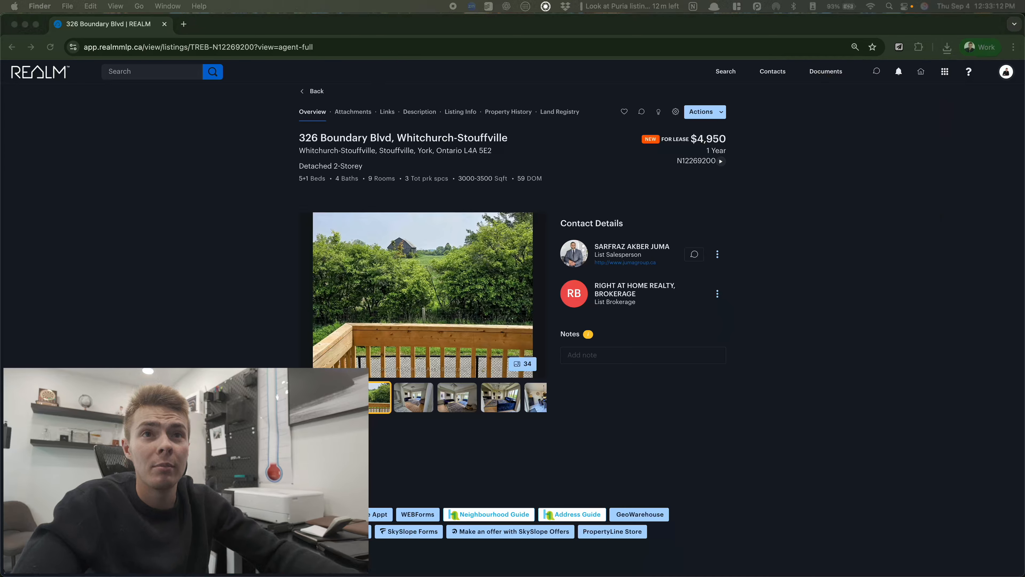
Put the REALM listing window on the left half and ChatGPT on the right half
drag(181, 15, 2, 285)
mouse_move(347, 573)
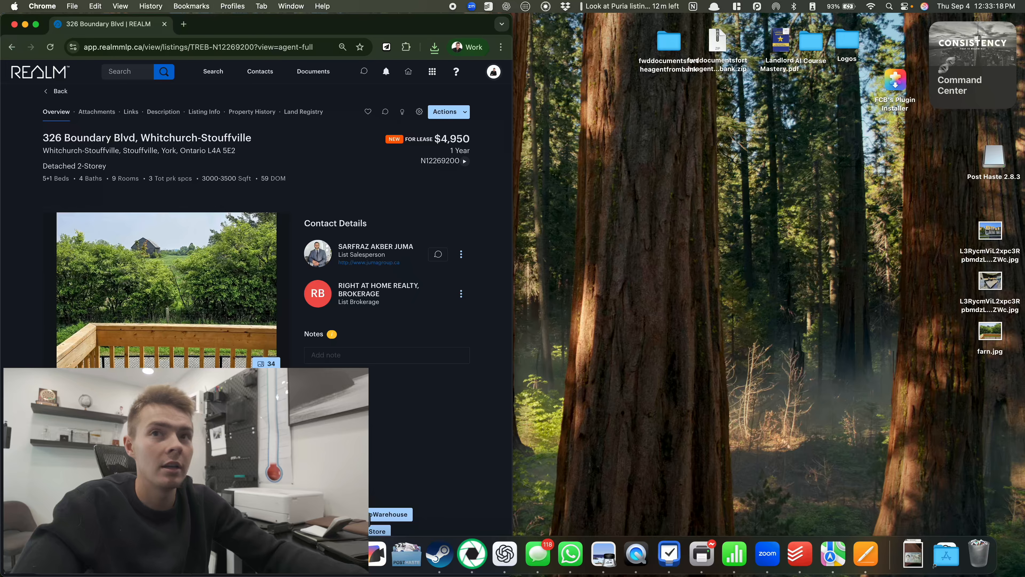
click(516, 557)
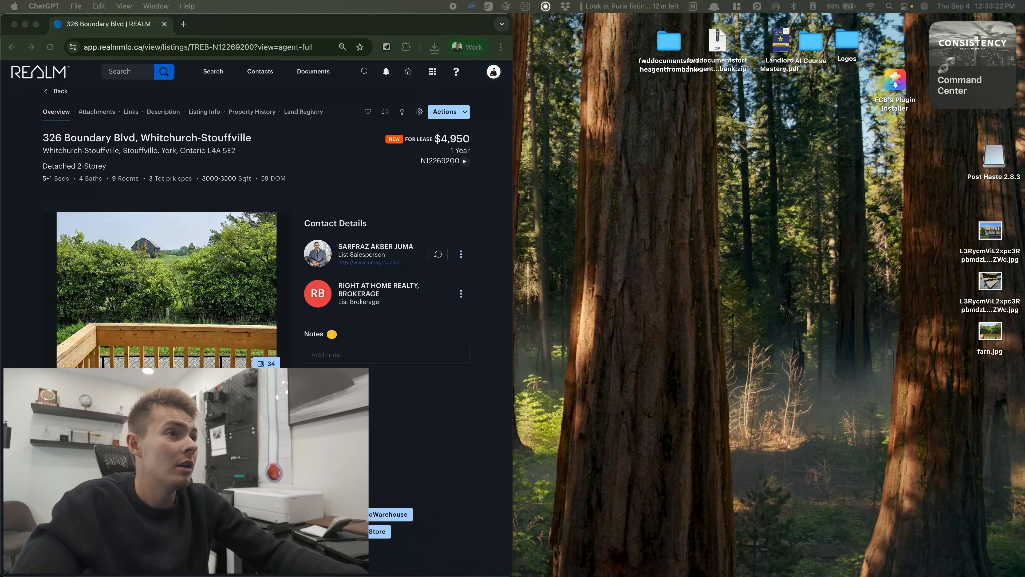
drag(634, 108, 1022, 258)
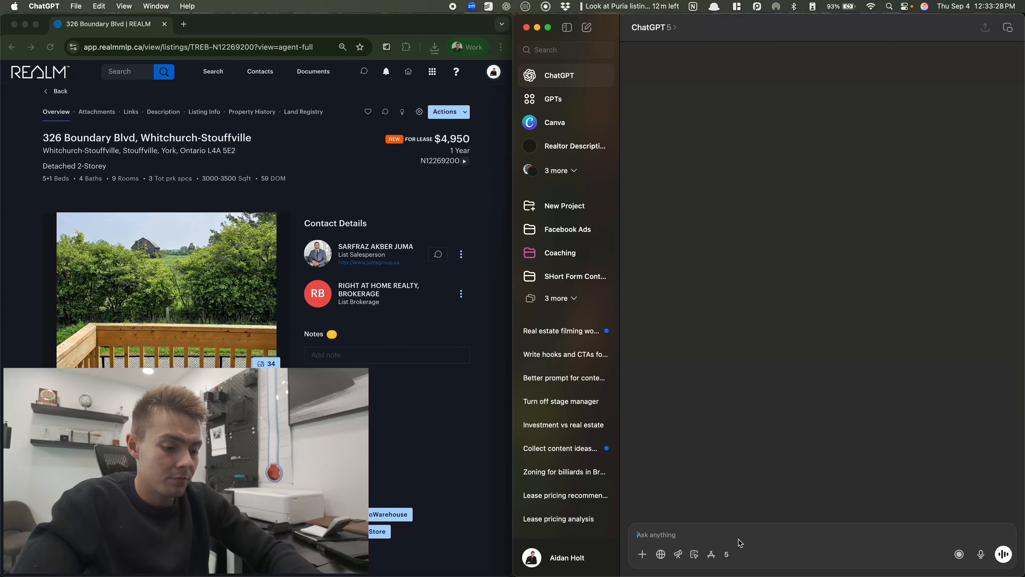
Paste the prompt template, insert a professional Facebook copywriter prompt, and set the model to 'gpt thinking 5'
key(super+v)
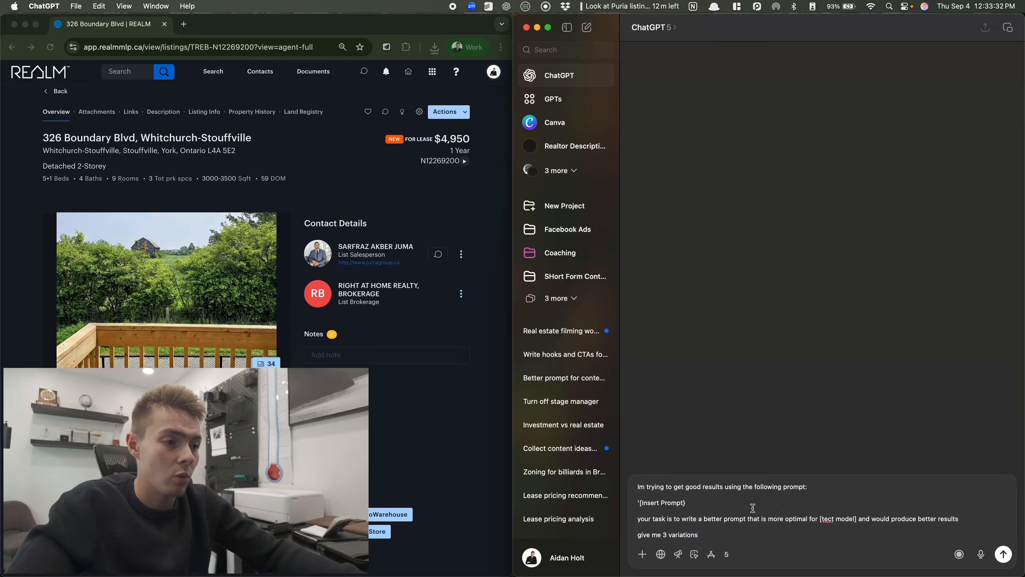
drag(687, 502, 631, 505)
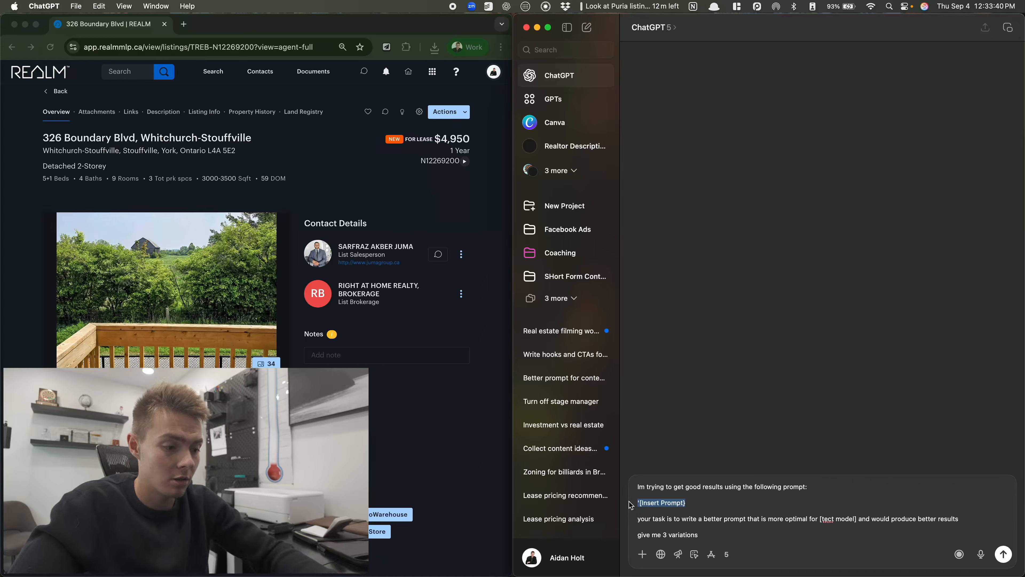
key(BackSpace)
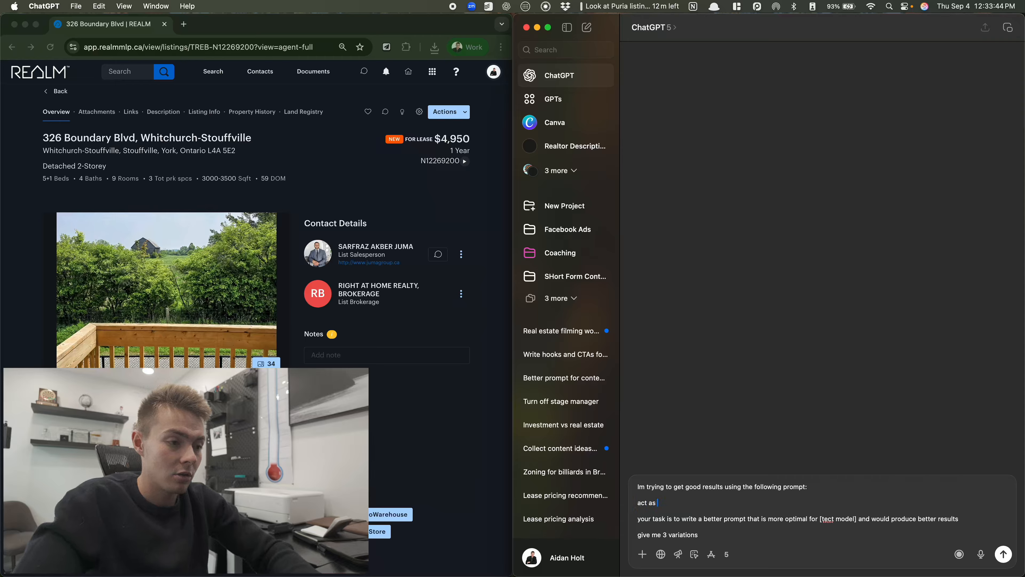
text(act as a proffesiona)
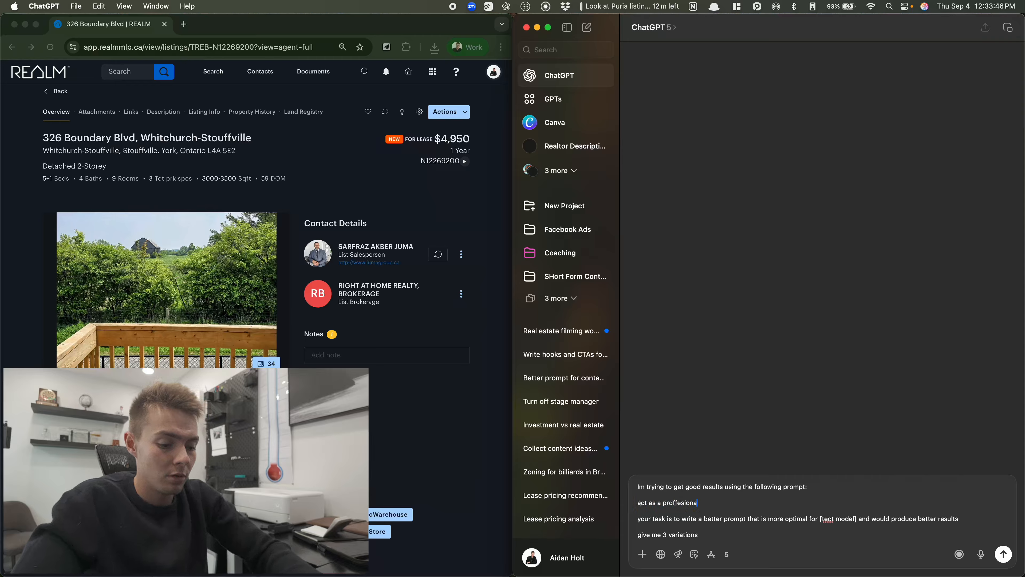
text(l facebook marketplace)
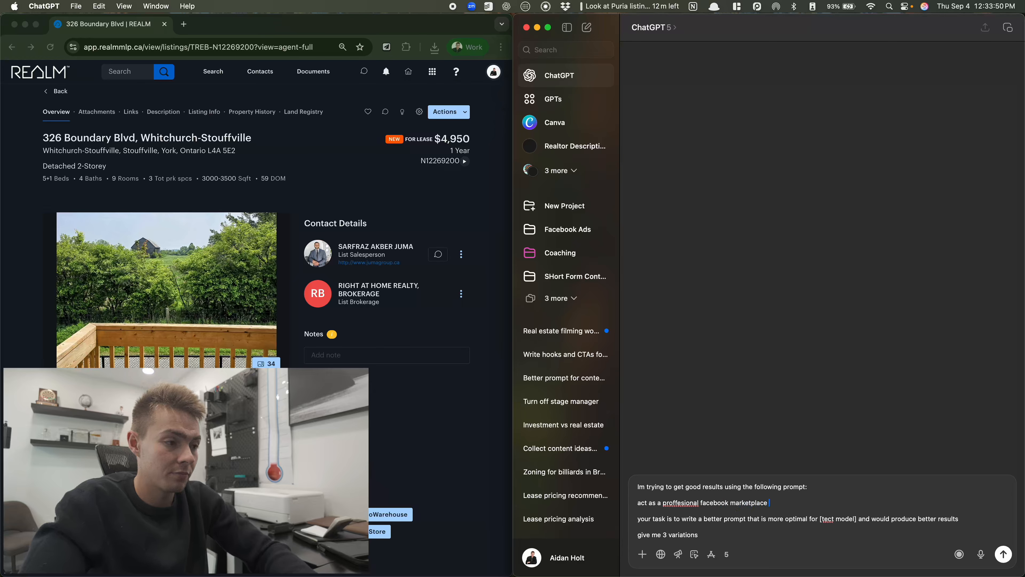
key(BackSpace)
key(BackSpace)
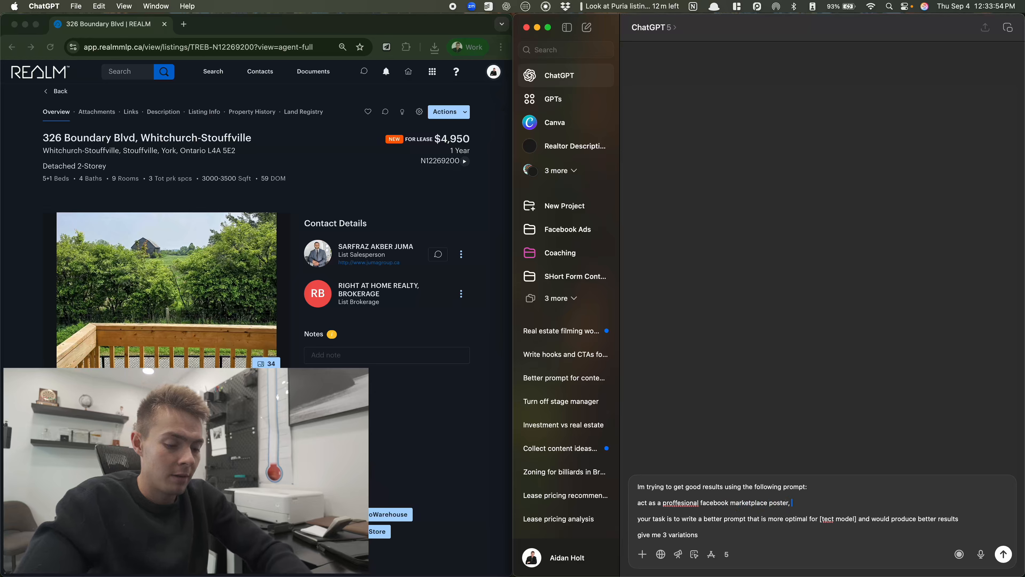
text(ter, be a matser at lead generat)
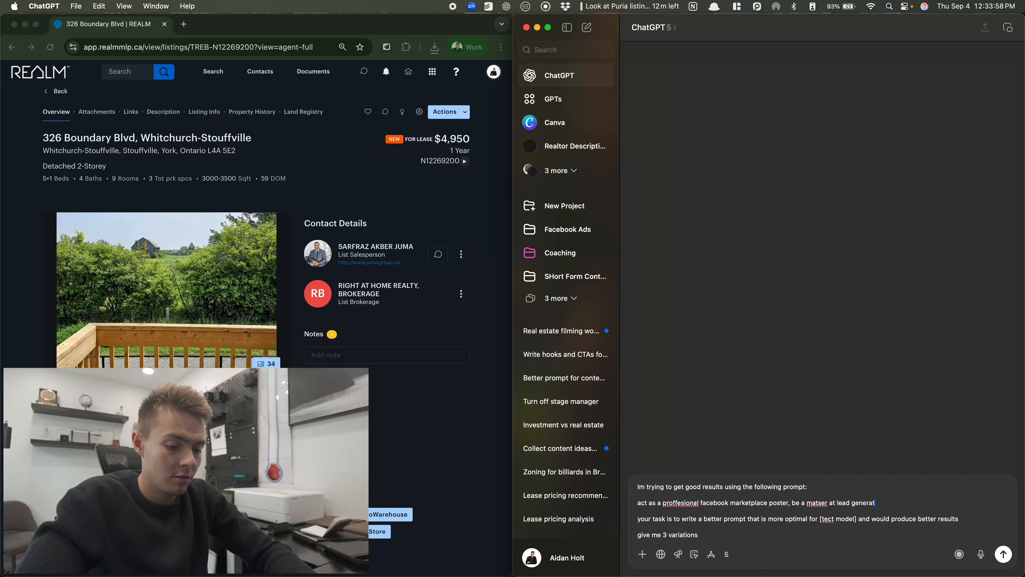
text(ion, social media and secr)
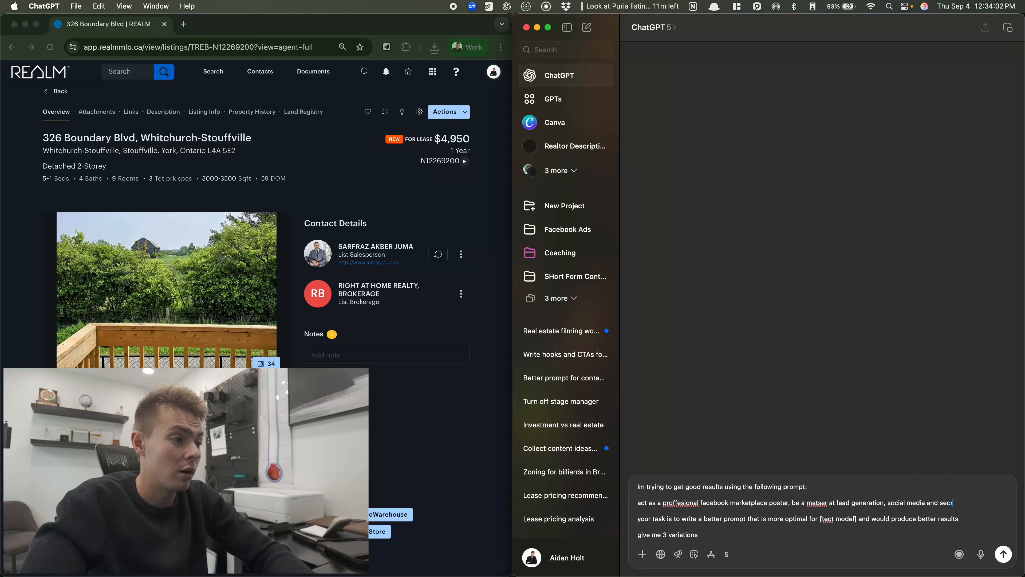
text(iptions for )
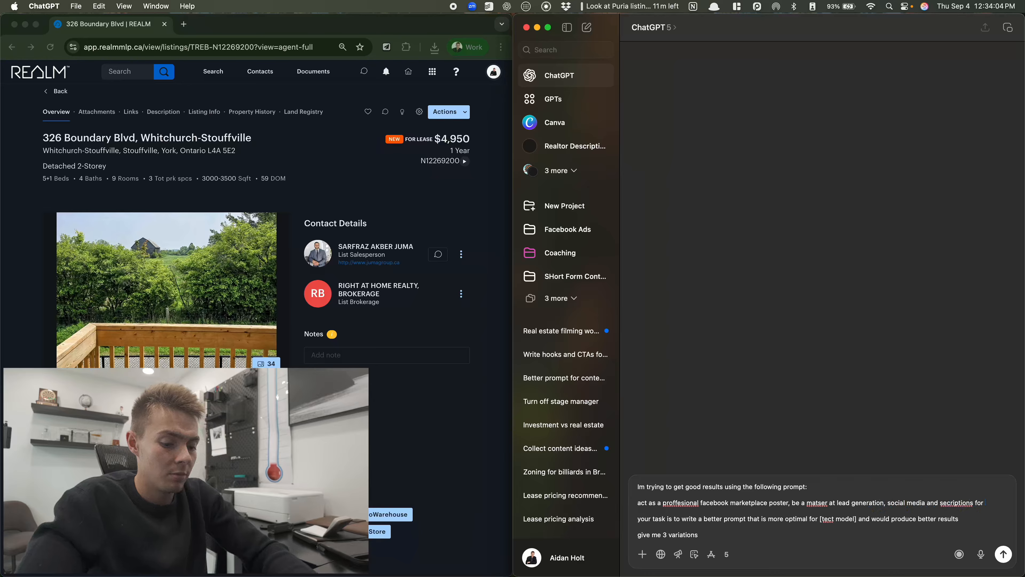
text(facebook marketplace, make me a descri)
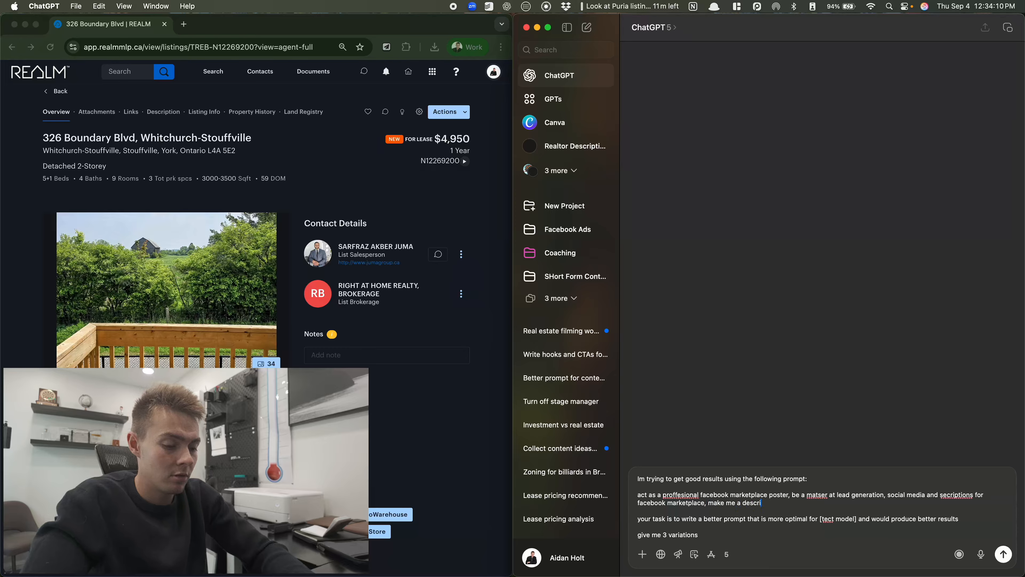
text(tp)
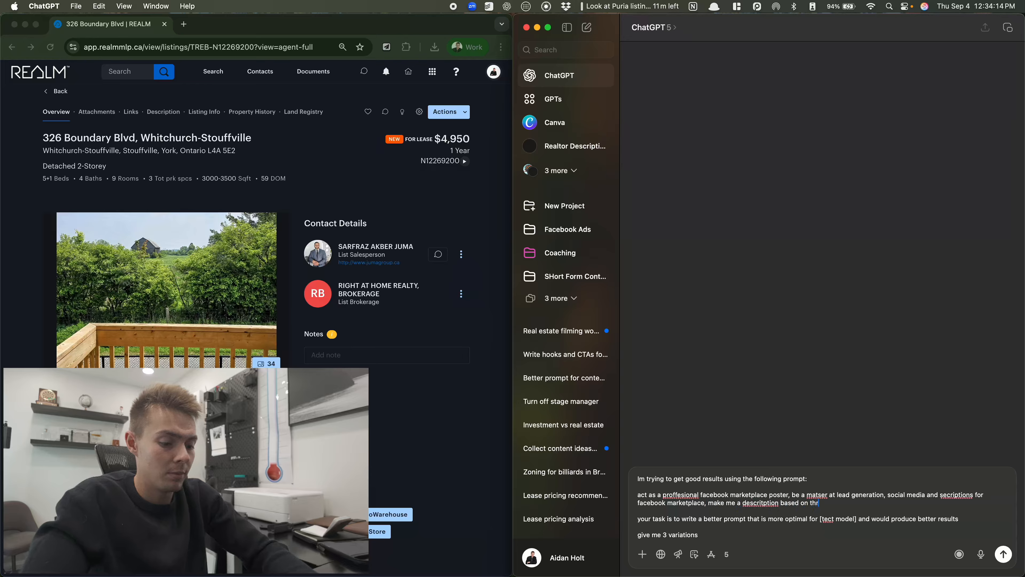
text(tion based on the information I provide)
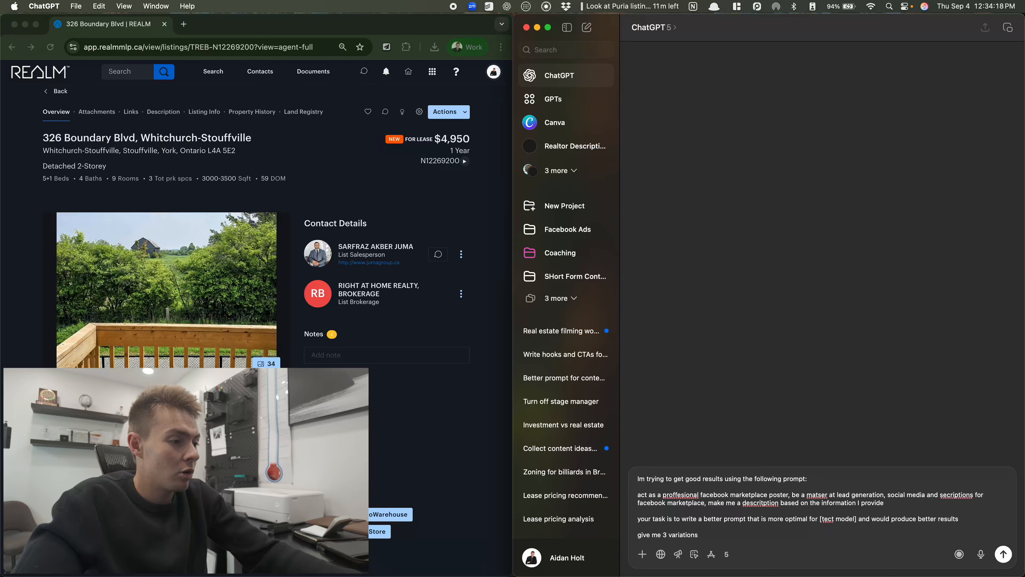
drag(820, 518, 847, 521)
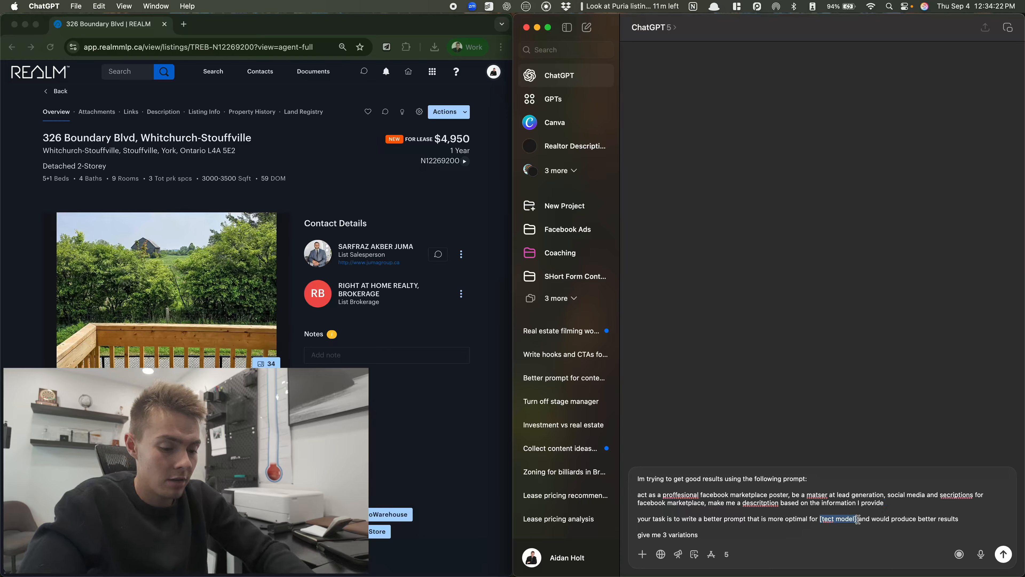
text(gpt thin)
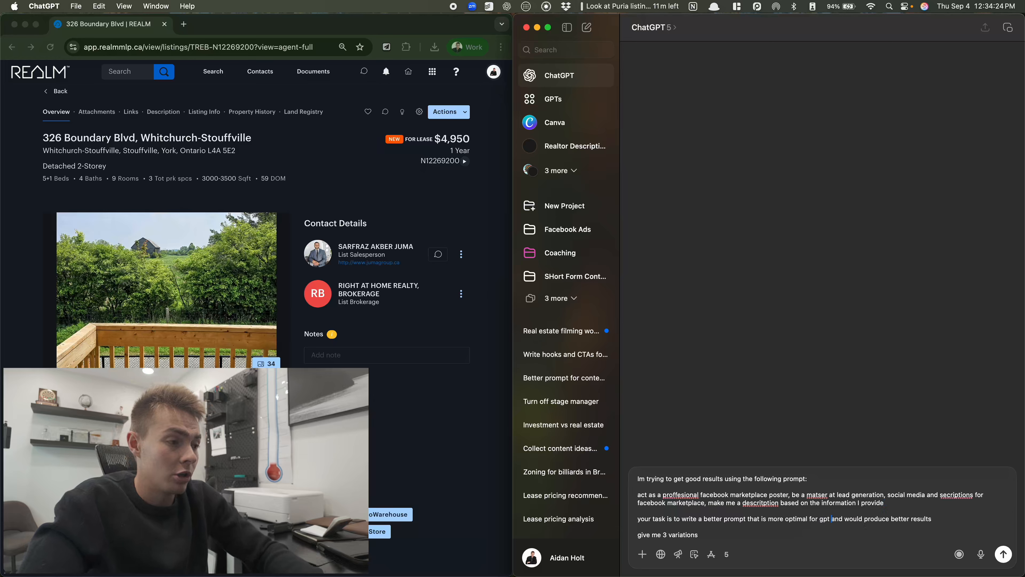
text(king 5)
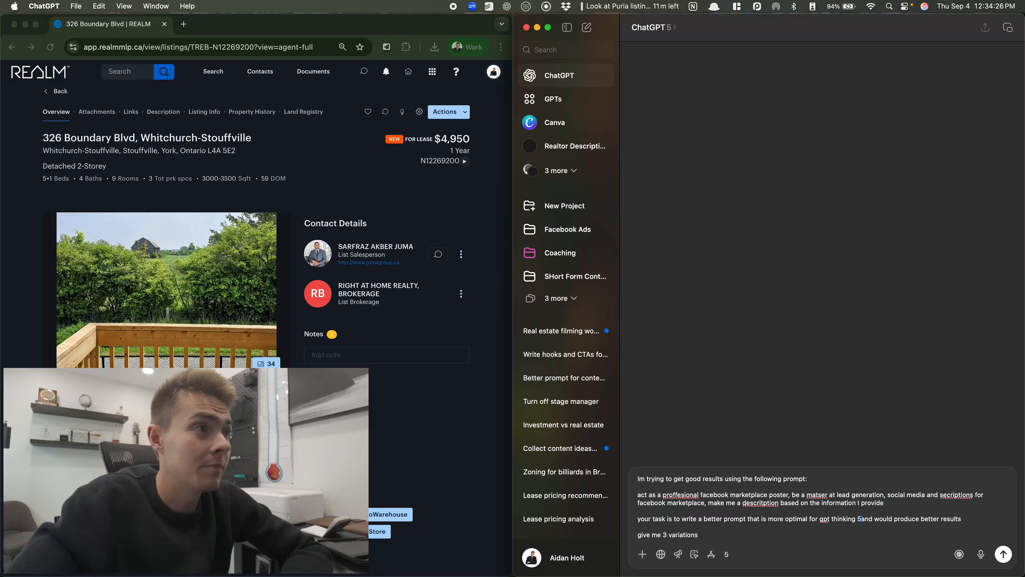
Send the request for three improved prompt variations
key(Return)
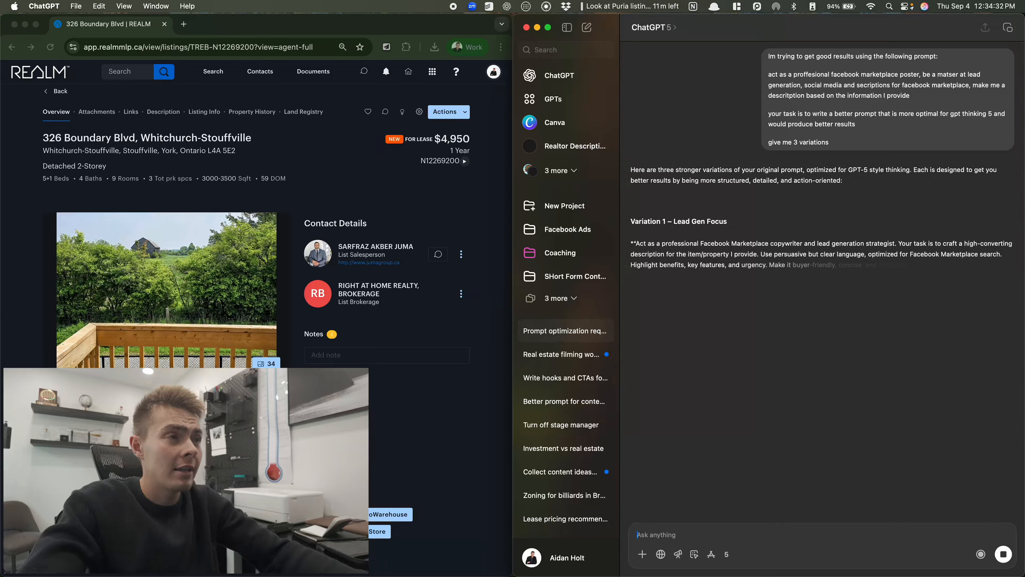
click(663, 31)
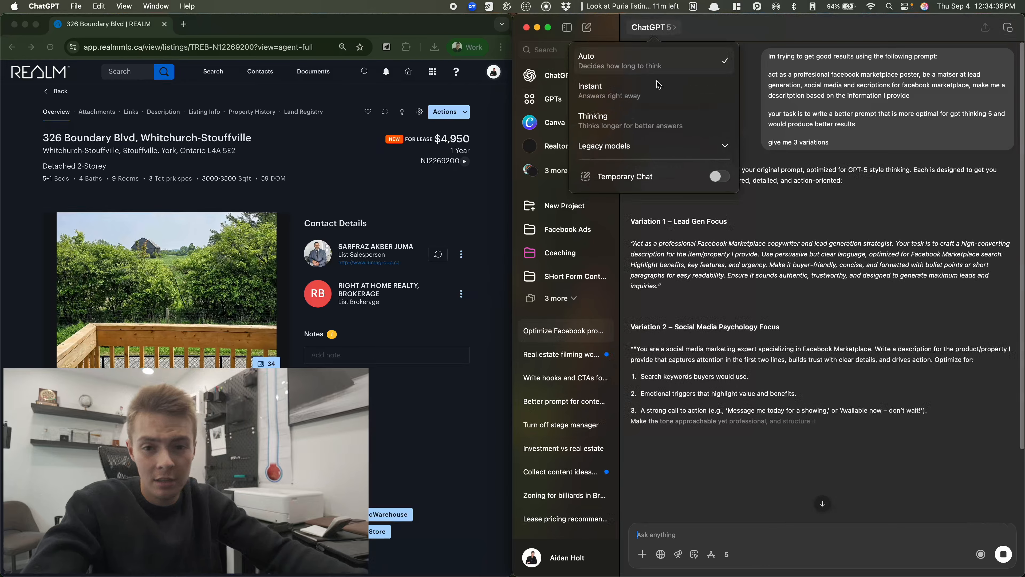
click(661, 27)
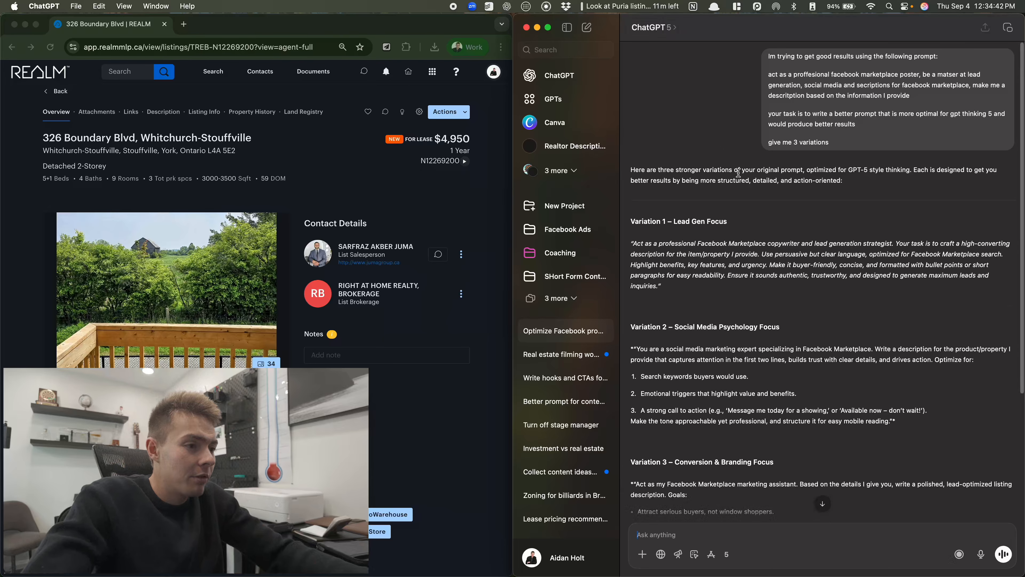
Ask which prompt is best and select the recommended Variation 1 – Lead Gen Focus prompt
scroll(749, 281, down, 5)
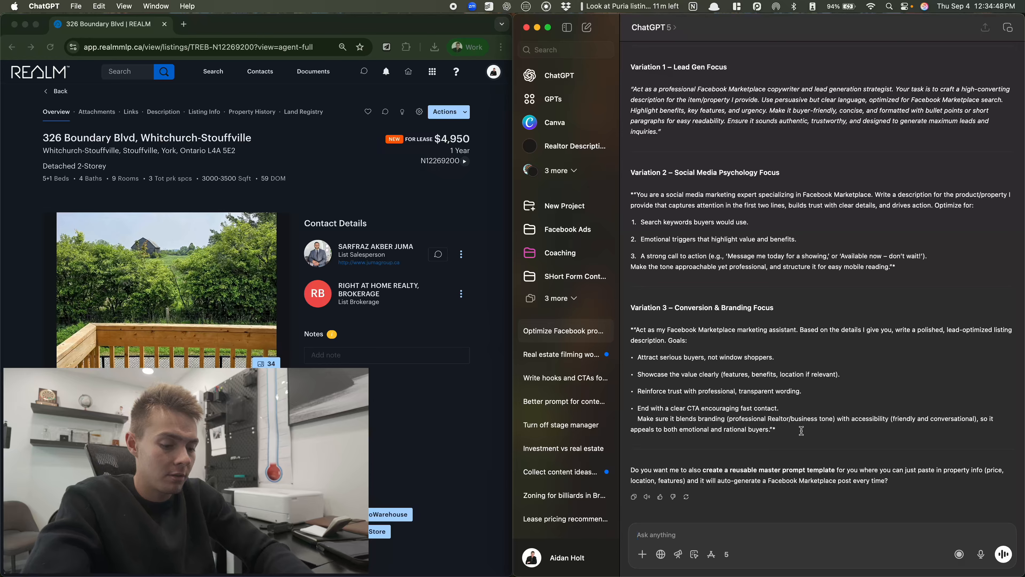
text(pt is )
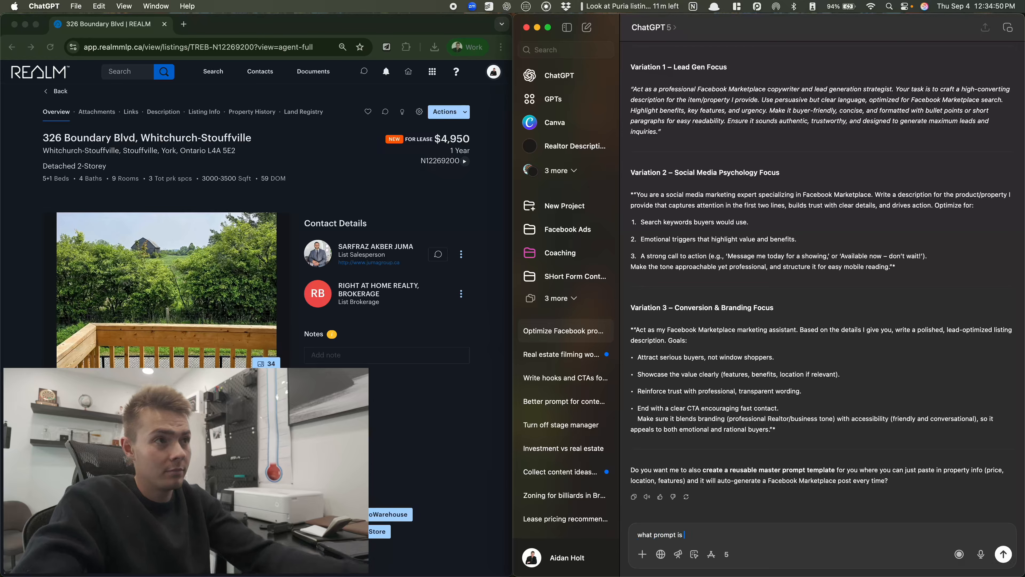
text(best for me)
key(Return)
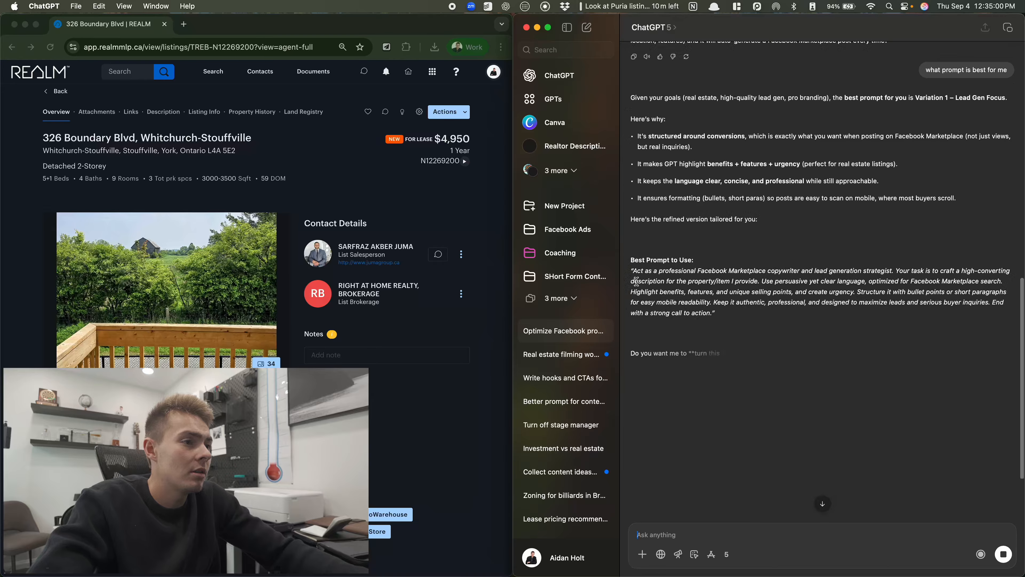
drag(632, 270, 710, 314)
key(super+c)
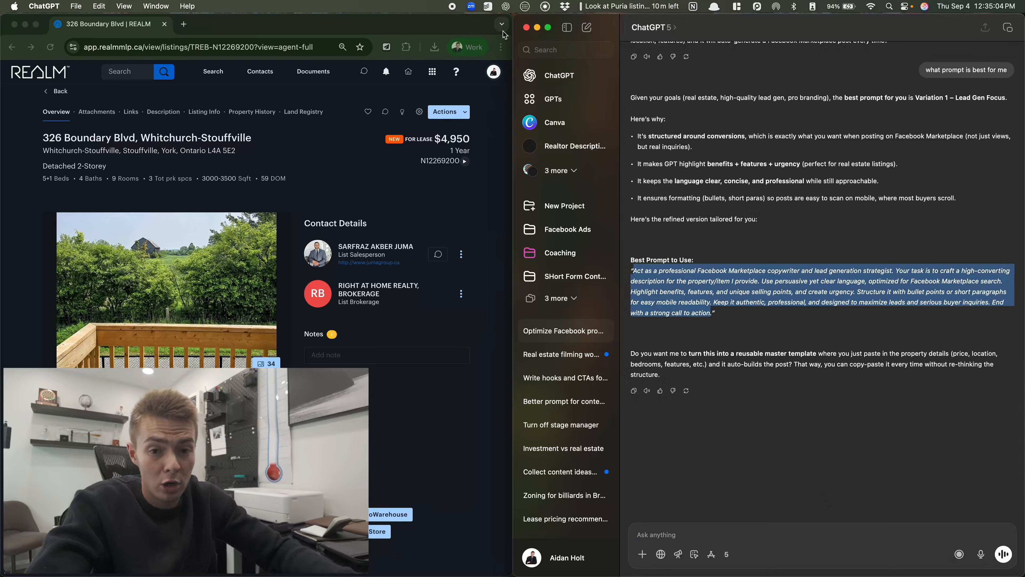
click(587, 27)
Paste the recommended prompt into a new chat and add a request for emojis
key(super+v)
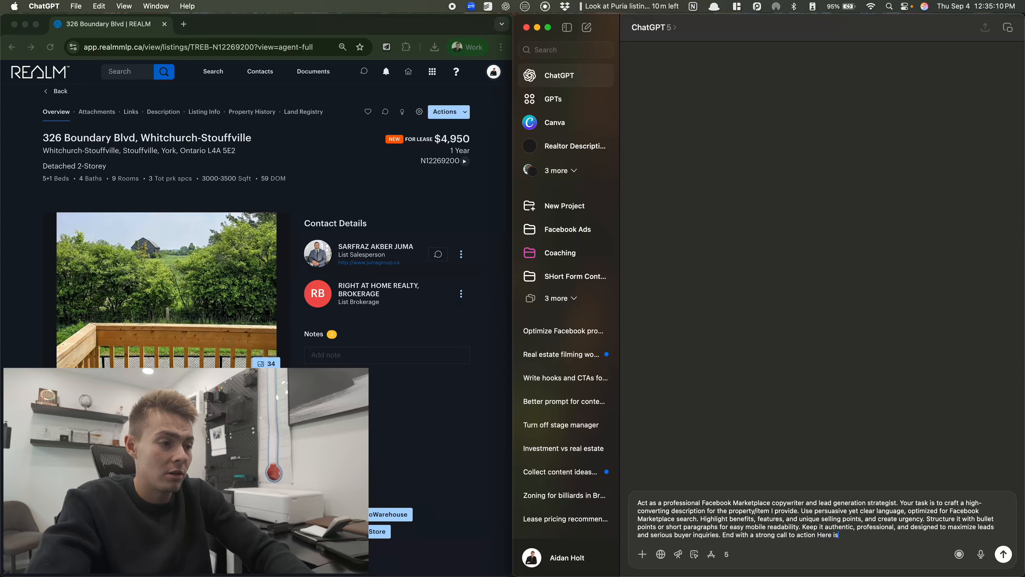
text(nformation for you make sur)
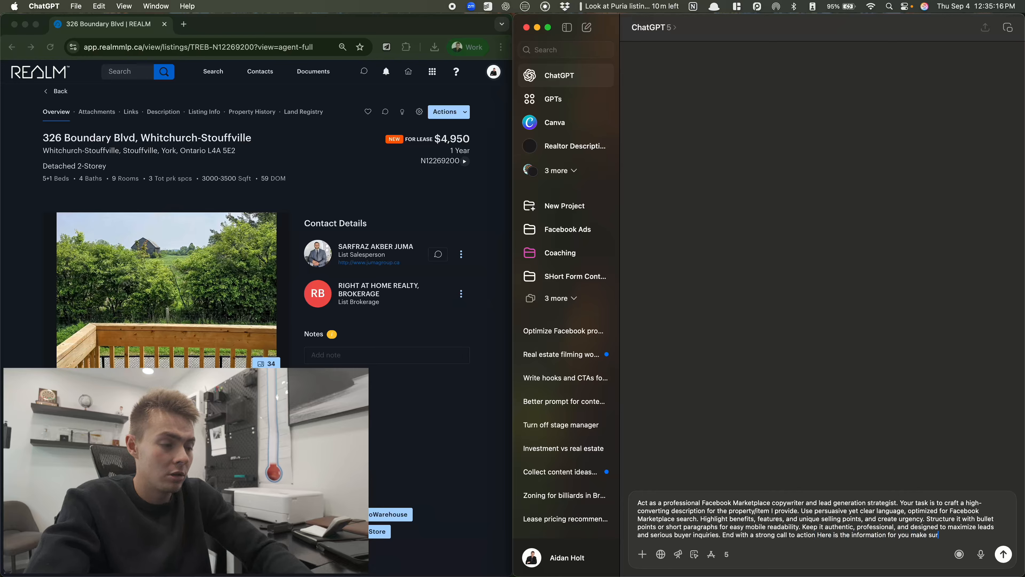
text(is a)
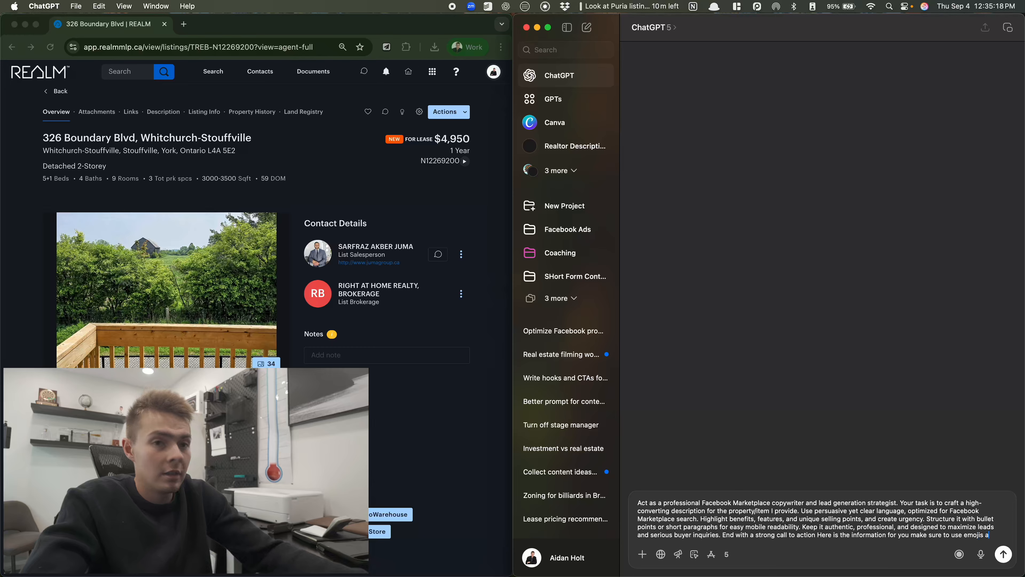
text(s well :)
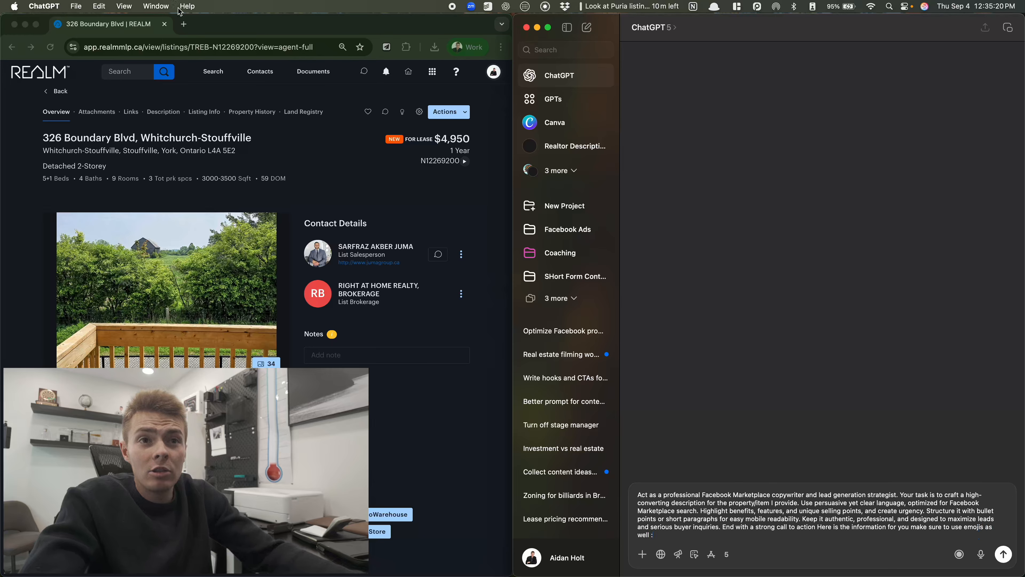
Copy all the REALM listing details, paste them after the prompt, and send
click(250, 163)
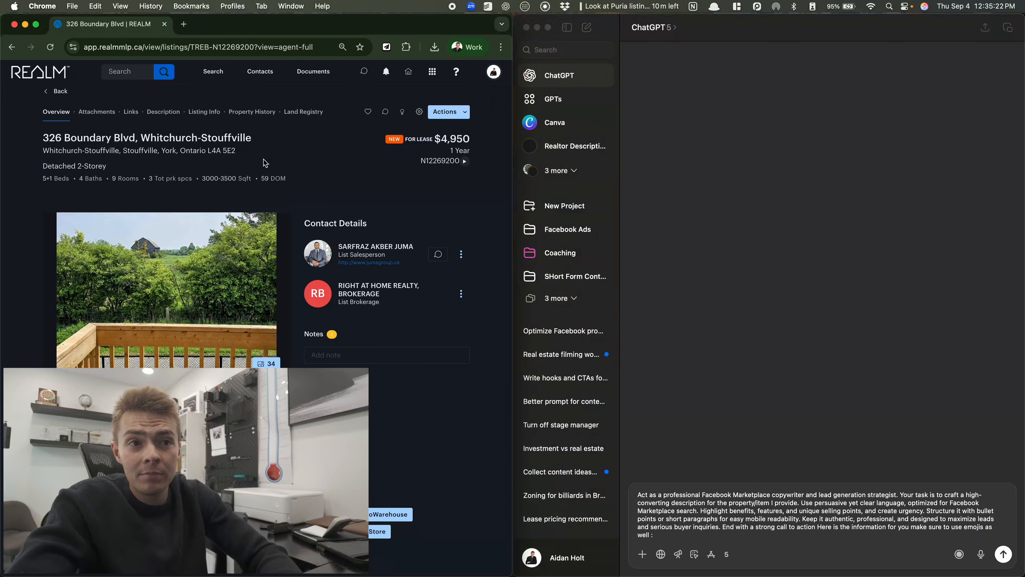
key(super+a)
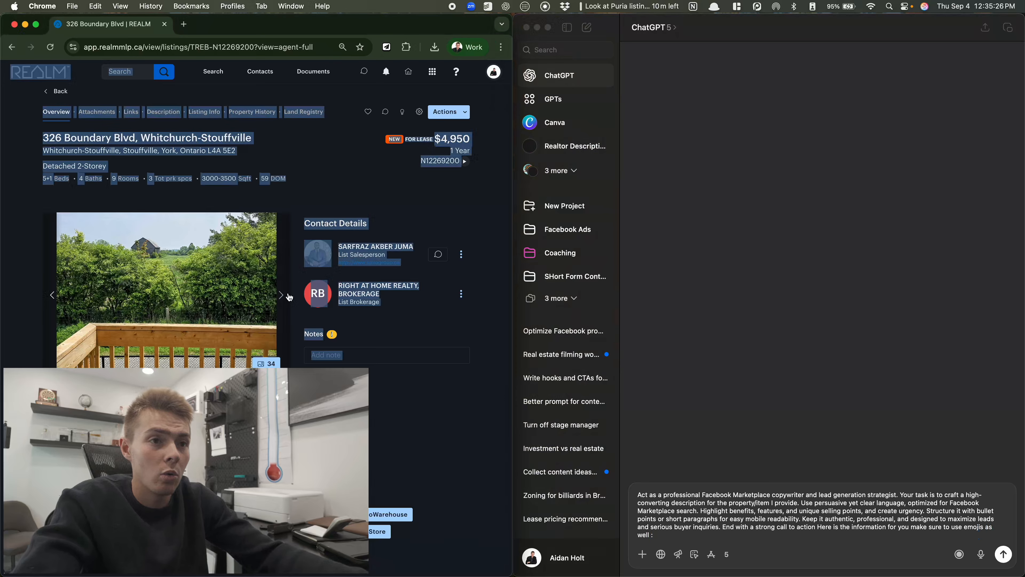
scroll(290, 293, down, 15)
scroll(299, 294, up, 15)
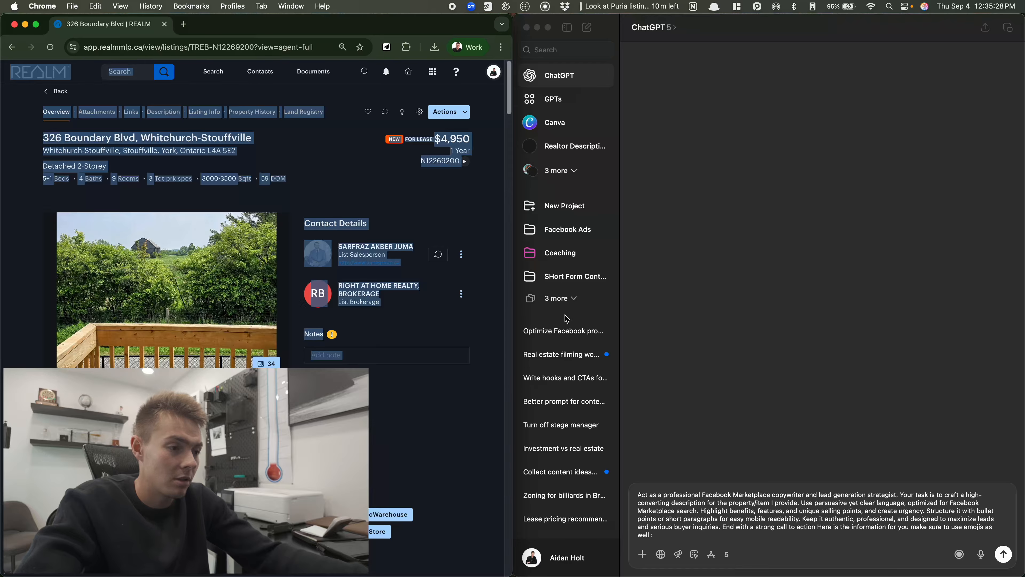
key(super+c)
click(813, 533)
key(super+v)
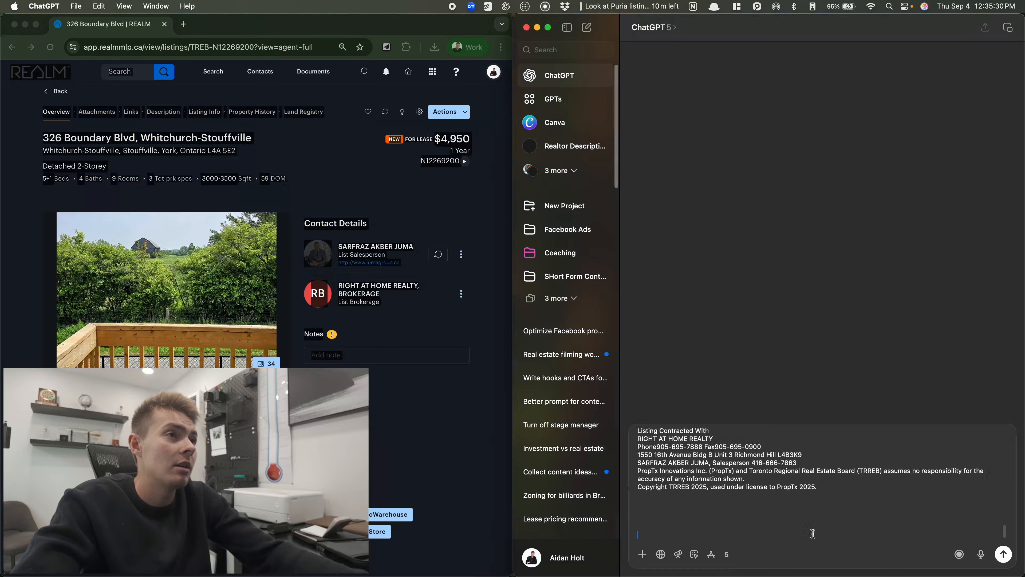
key(Return)
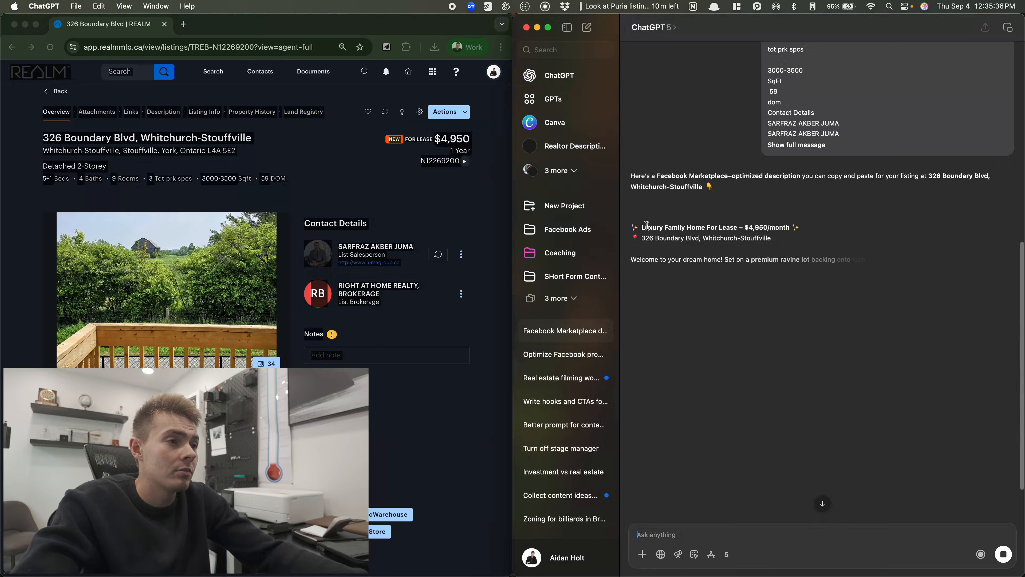
Review the generated $4,950/month luxury family home description down to 'Available August 1st'
drag(645, 228, 828, 254)
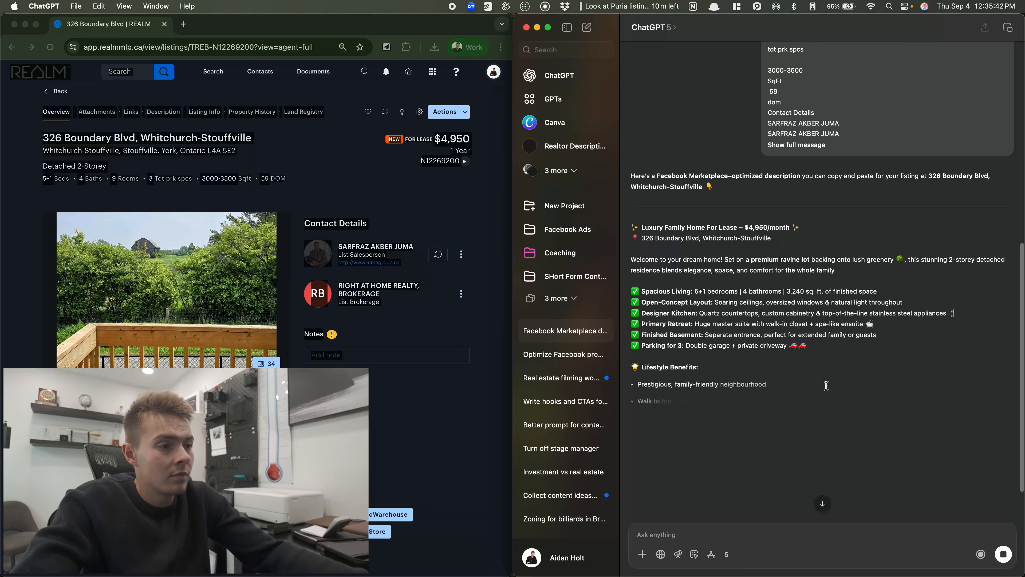
scroll(776, 415, down, 1)
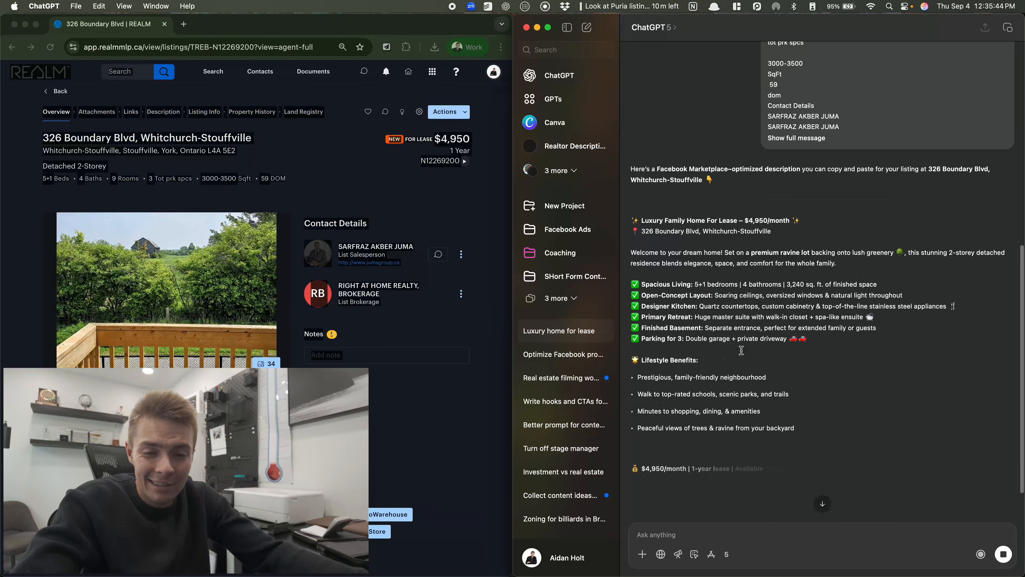
scroll(826, 372, down, 1)
scroll(847, 412, down, 2)
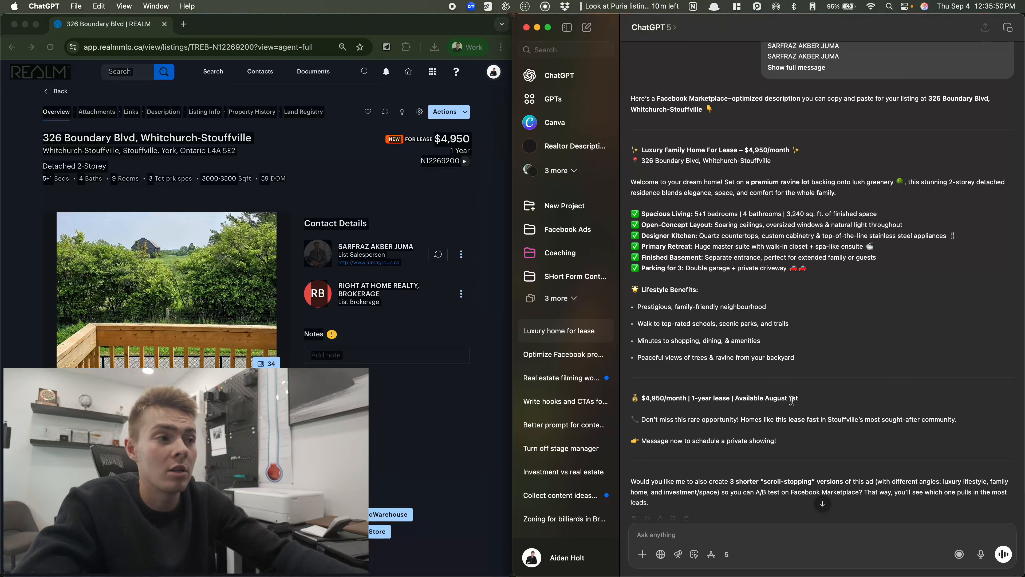
scroll(628, 381, up, 1)
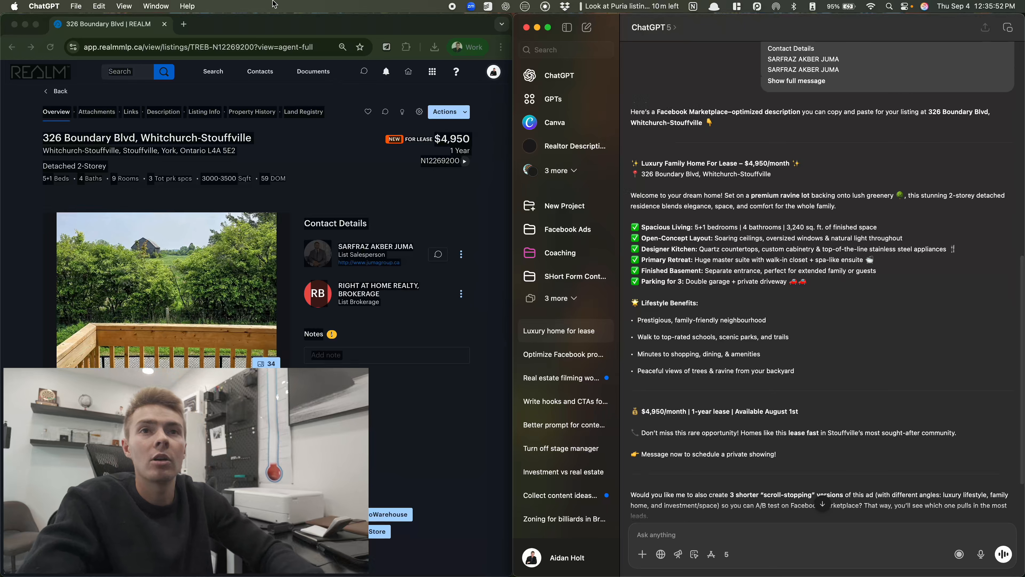
click(189, 27)
Go to Facebook Marketplace and create a new Property for sale or rent listing
text(fac)
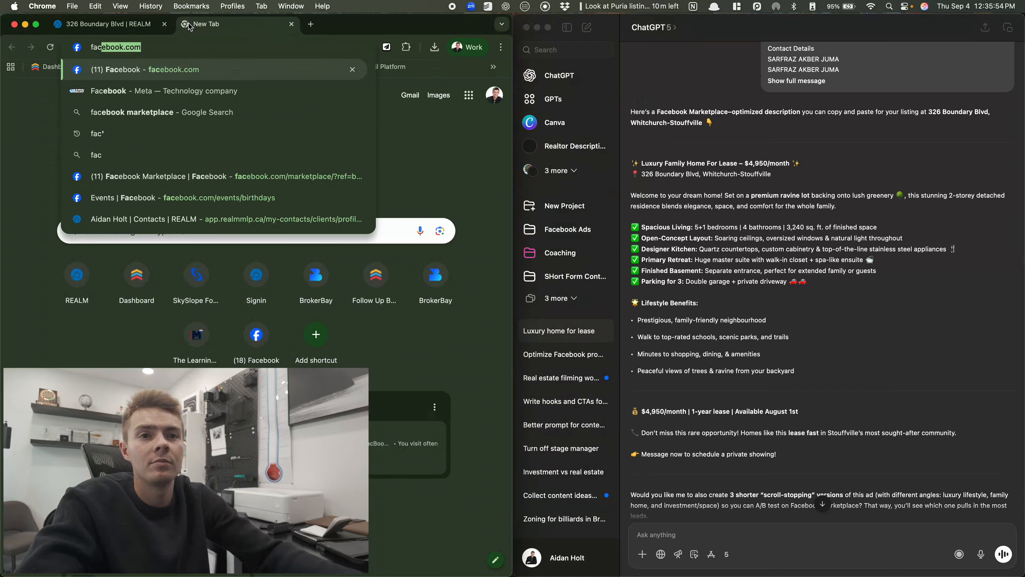
key(Return)
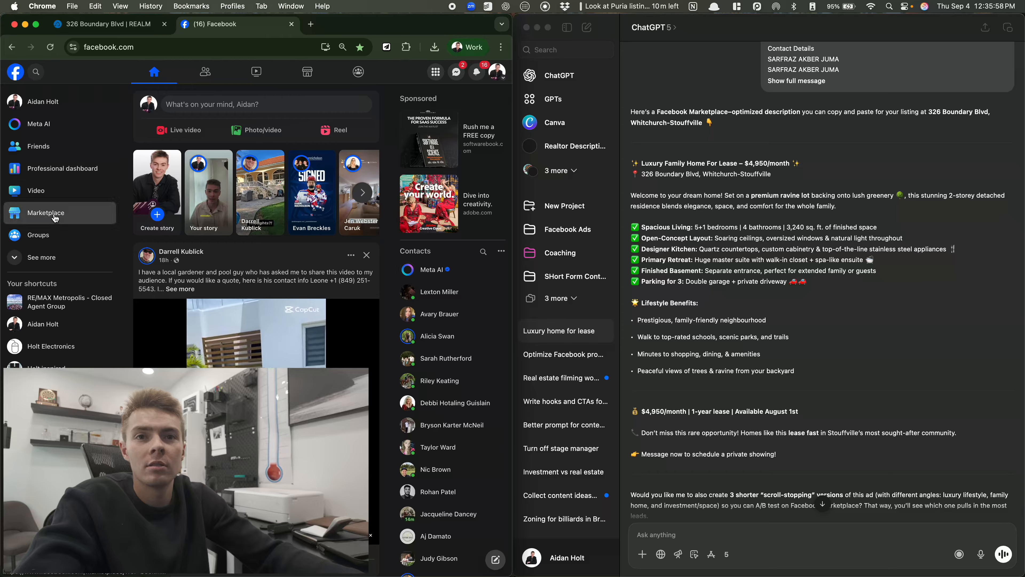
click(63, 214)
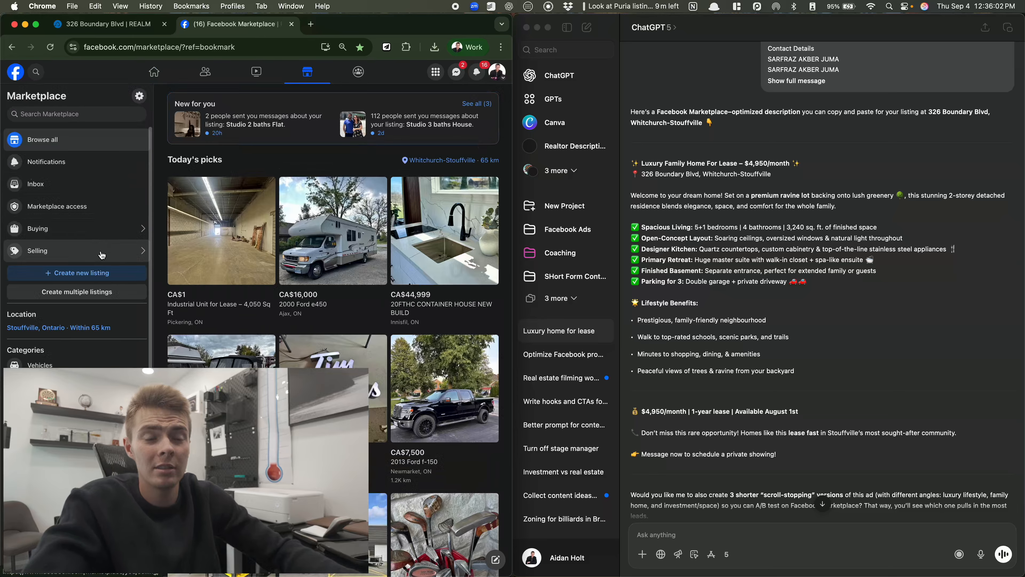
click(103, 278)
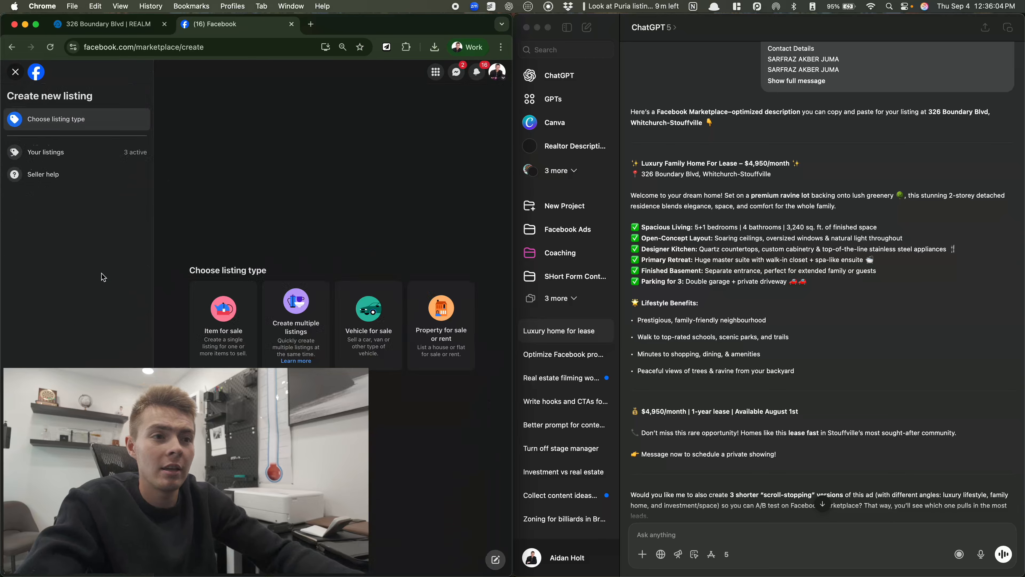
click(462, 355)
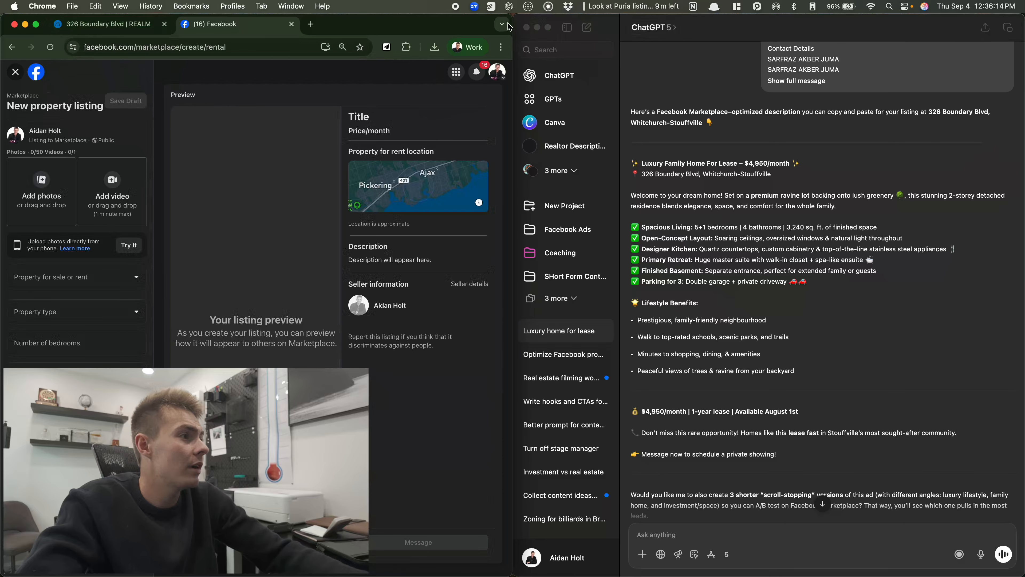
Upload the exterior, kitchen and farn.jpg photos from the Desktop to the listing
key(cmd+w)
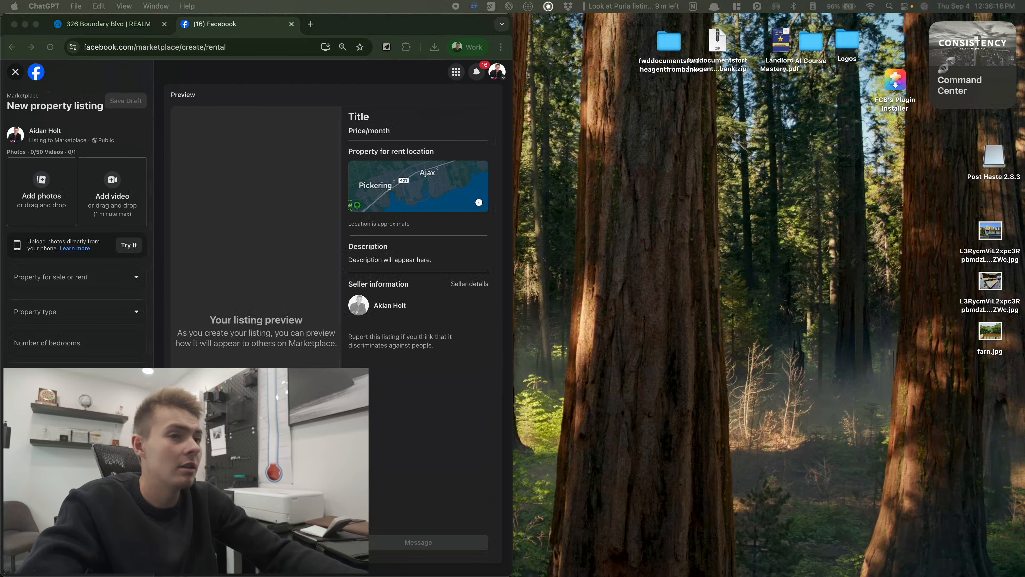
drag(964, 227, 105, 247)
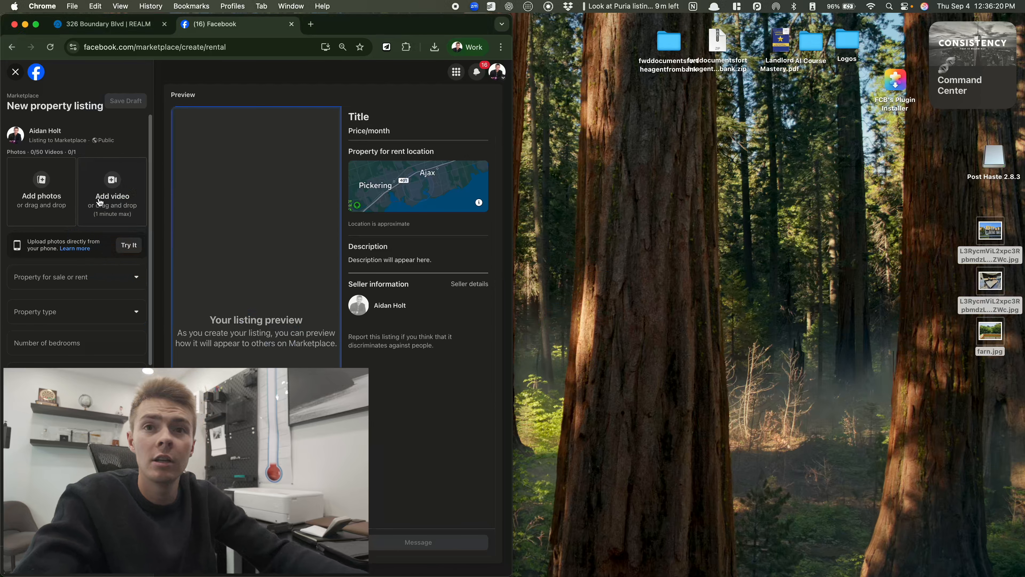
click(885, 224)
click(891, 223)
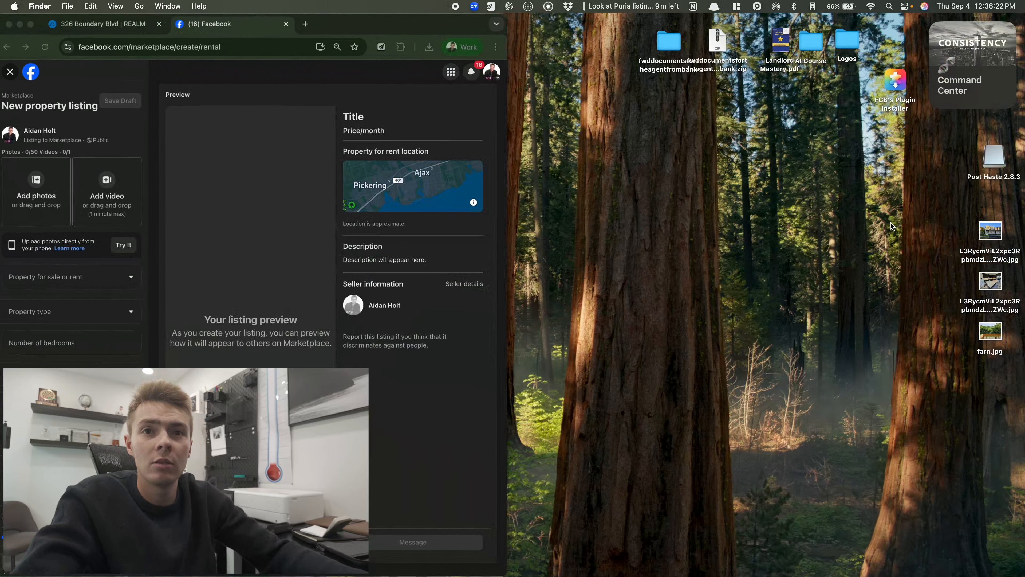
drag(990, 230, 49, 178)
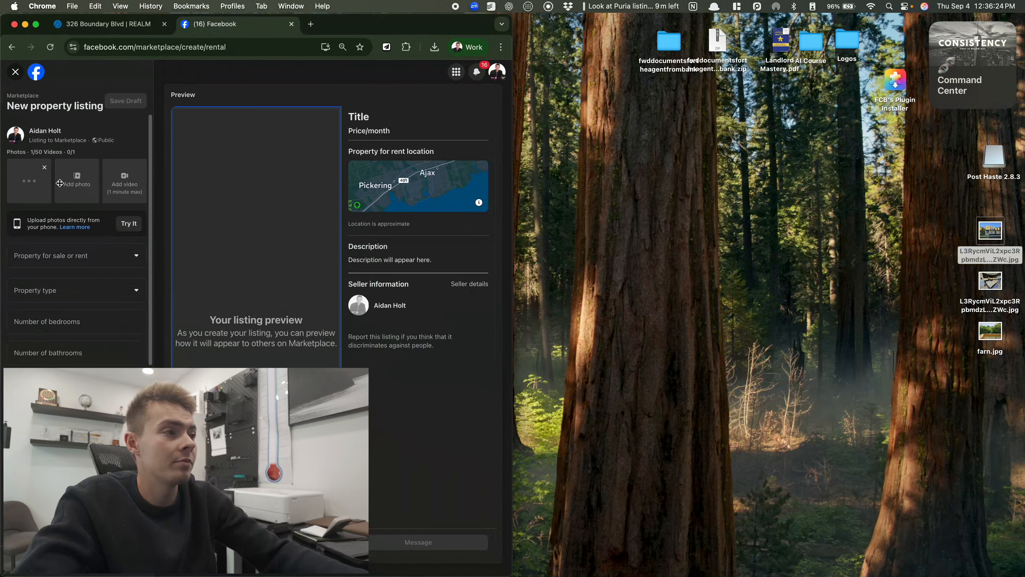
drag(994, 288, 60, 183)
drag(985, 339, 124, 223)
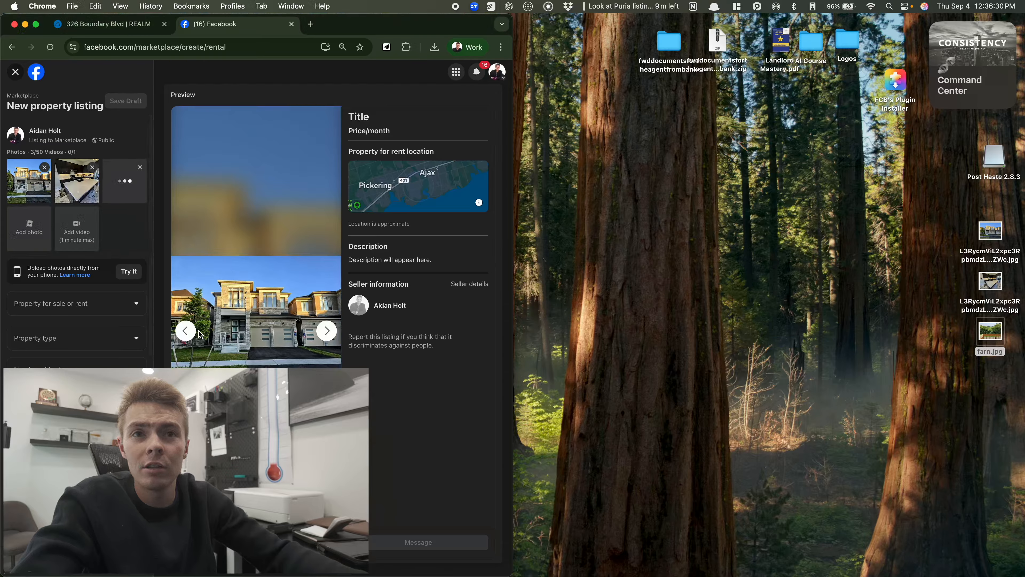
Move the kitchen photo to the first slot and step through the preview photos
drag(78, 186, 23, 186)
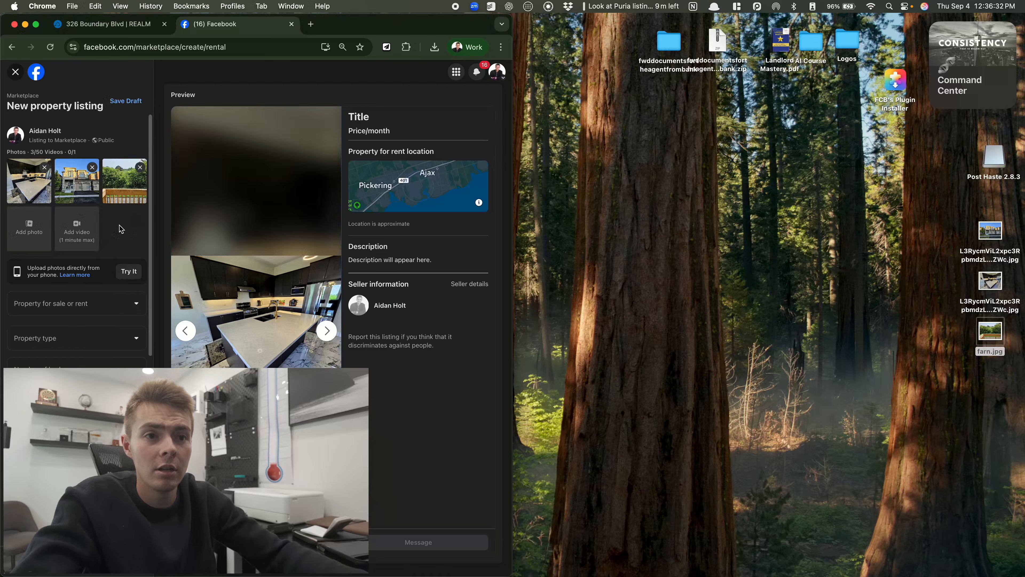
click(325, 331)
click(325, 330)
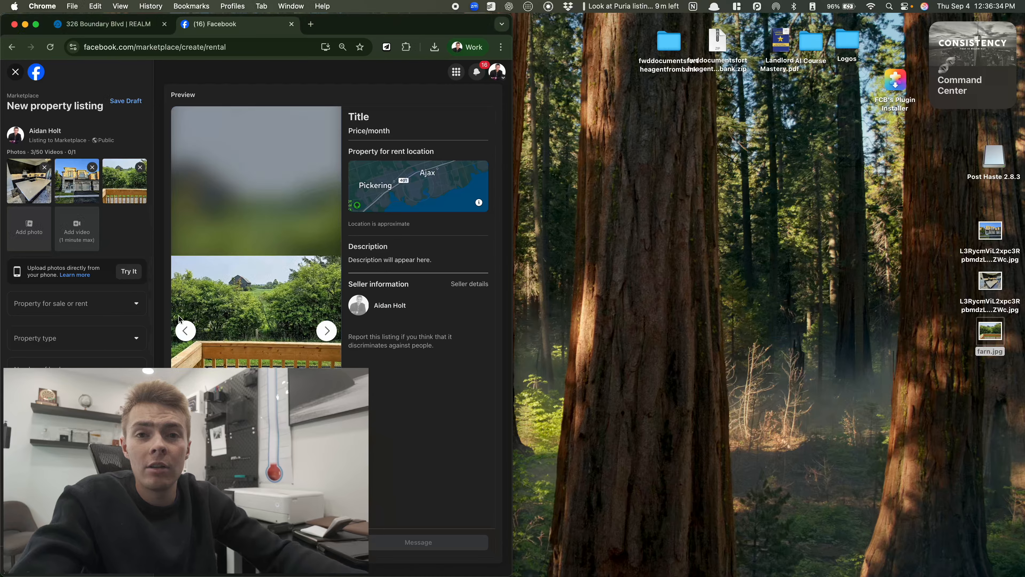
Mark the property as for rent, with ChatGPT placed beside the form
click(186, 330)
click(185, 330)
click(77, 310)
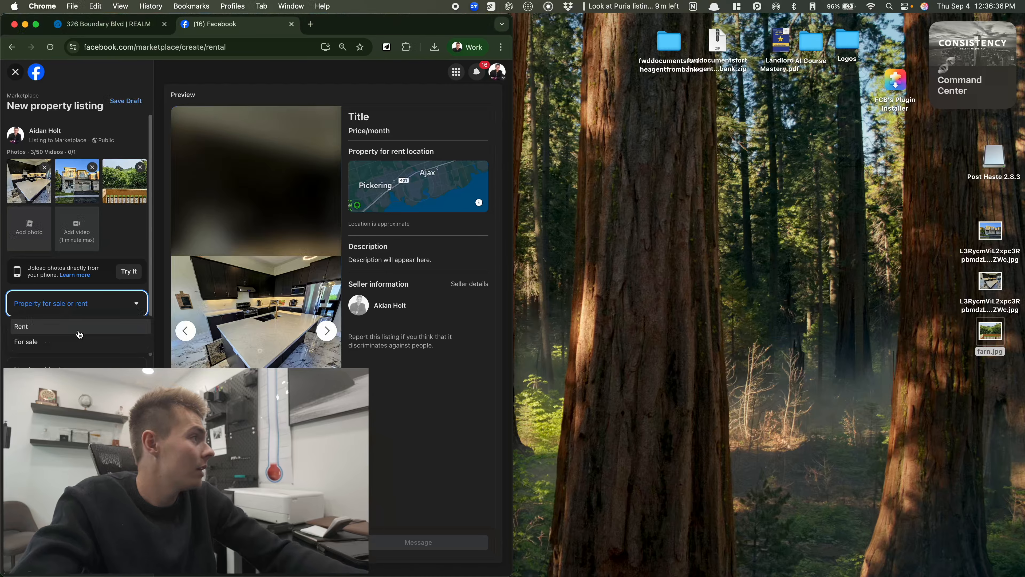
click(61, 342)
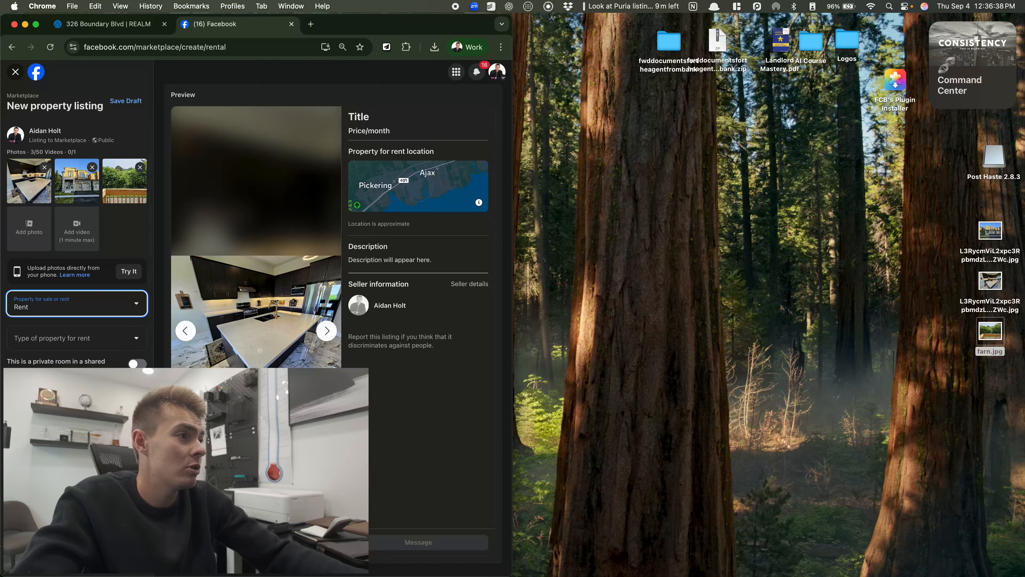
drag(1023, 181, 1024, 262)
Set the property type to House
scroll(27, 331, down, 1)
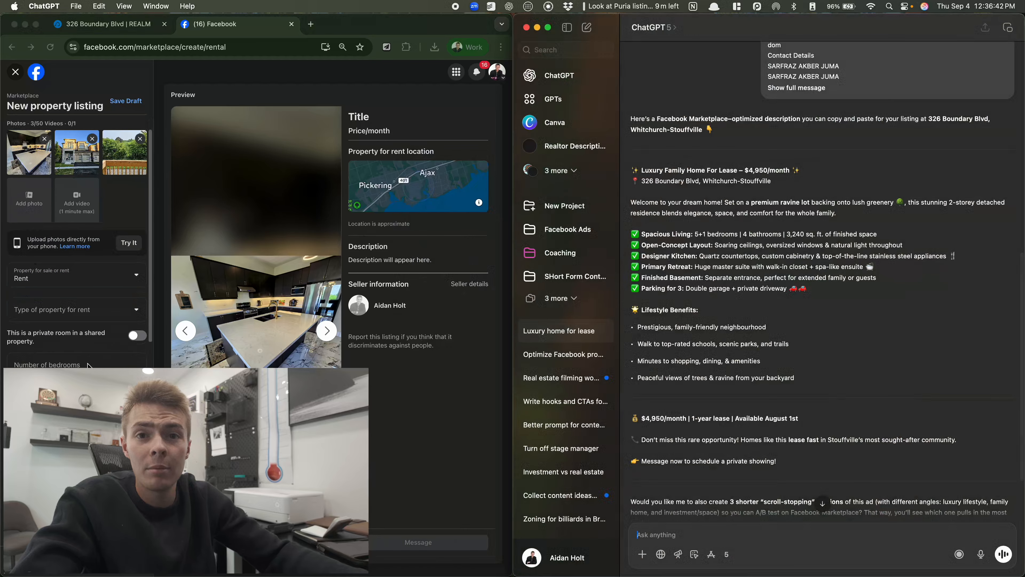
click(87, 325)
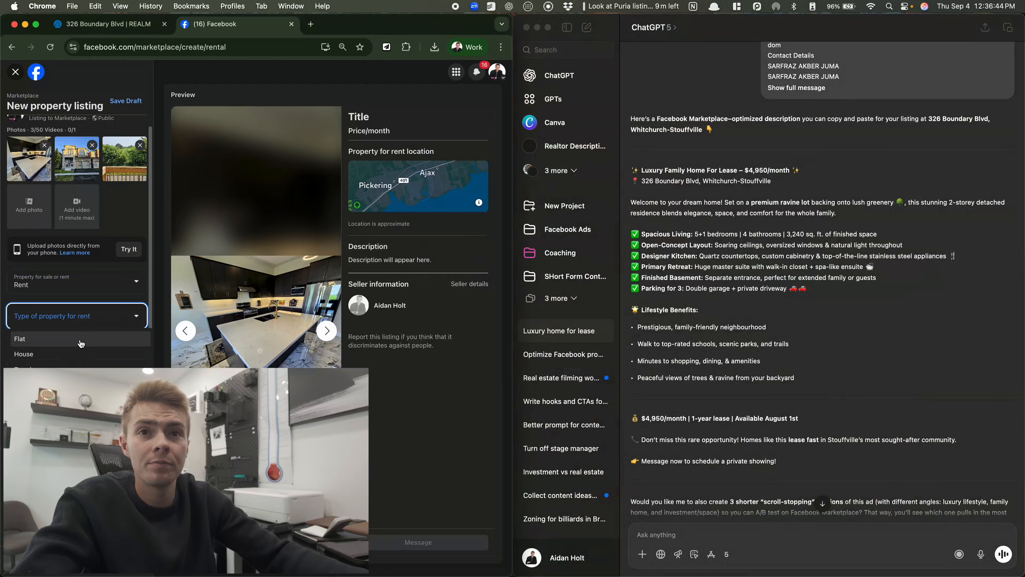
click(84, 355)
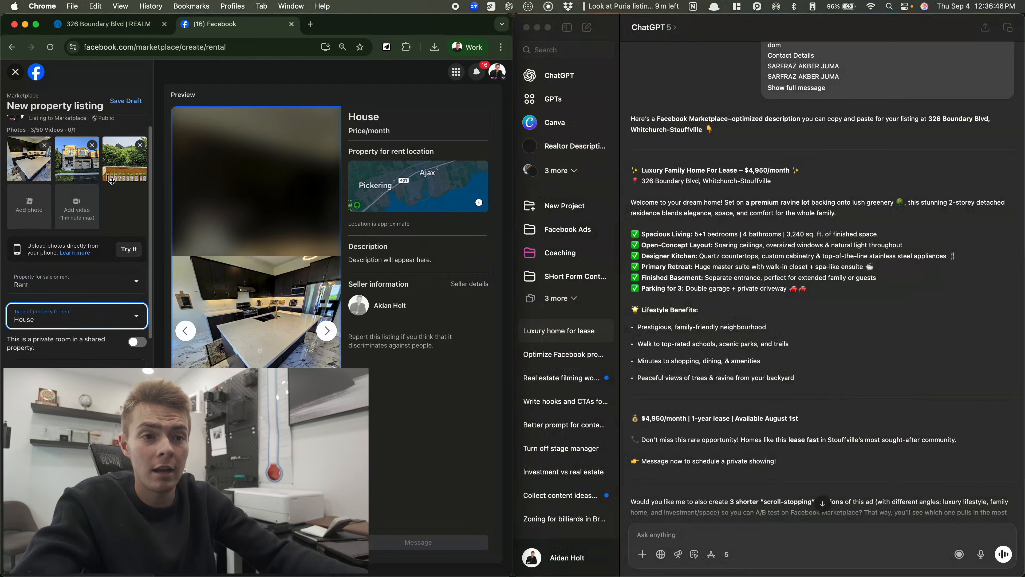
drag(86, 169, 86, 169)
click(327, 331)
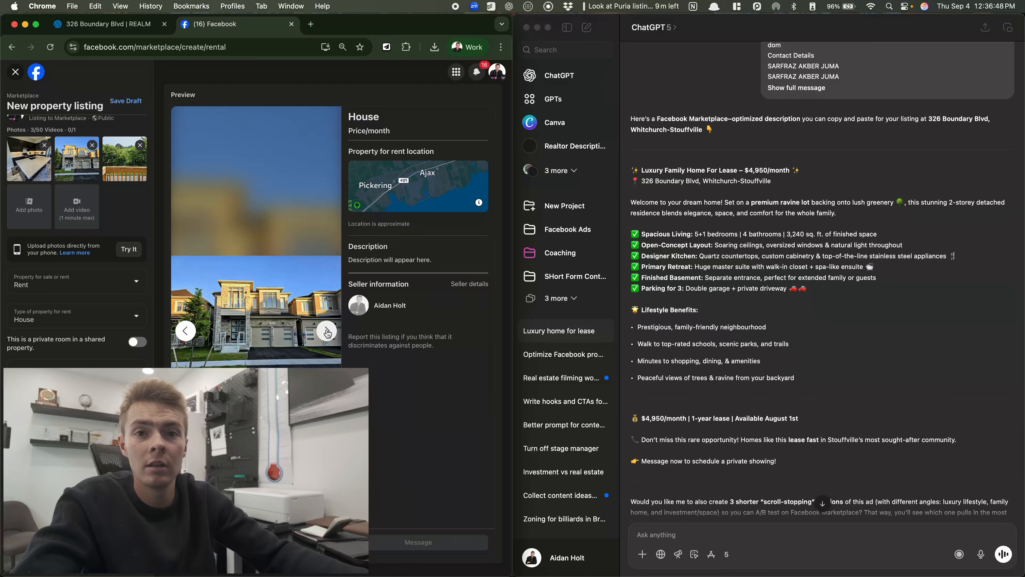
click(185, 331)
Enter 5 bedrooms and the bathroom count, with the REALM listing in its own window
scroll(77, 315, down, 3)
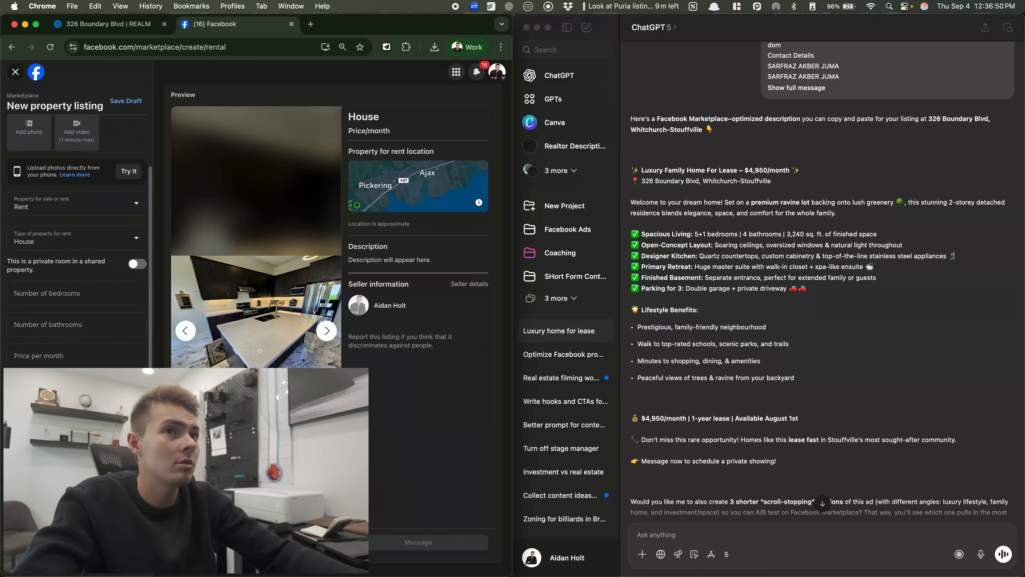
click(69, 312)
click(76, 302)
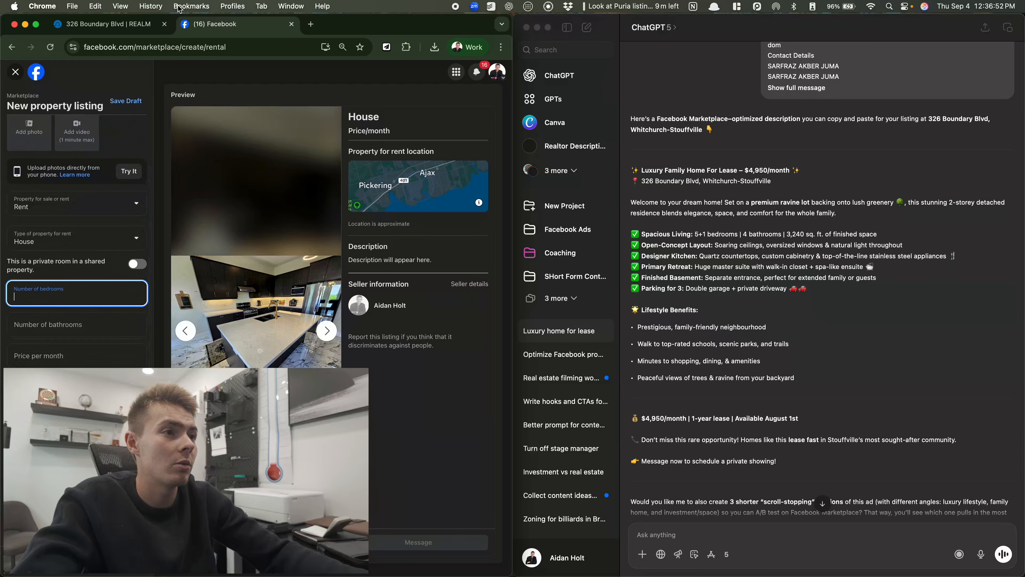
drag(101, 25, 641, 52)
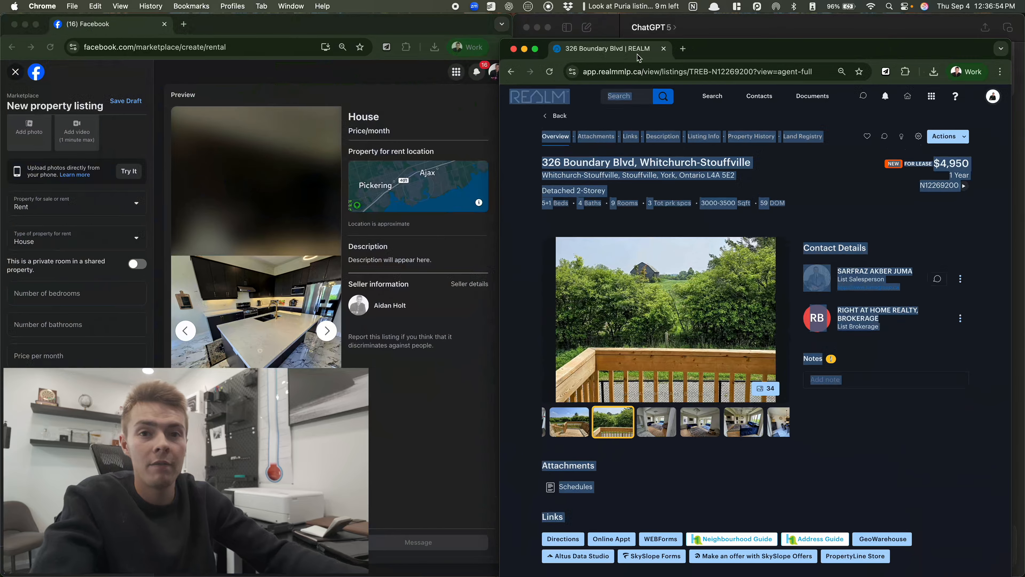
click(66, 285)
text(5)
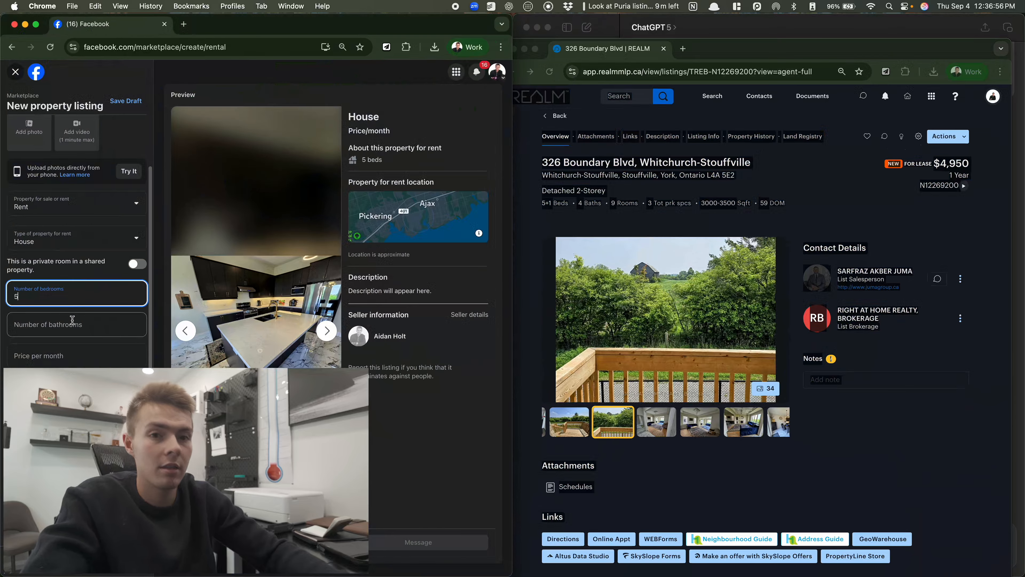
click(72, 320)
text(3)
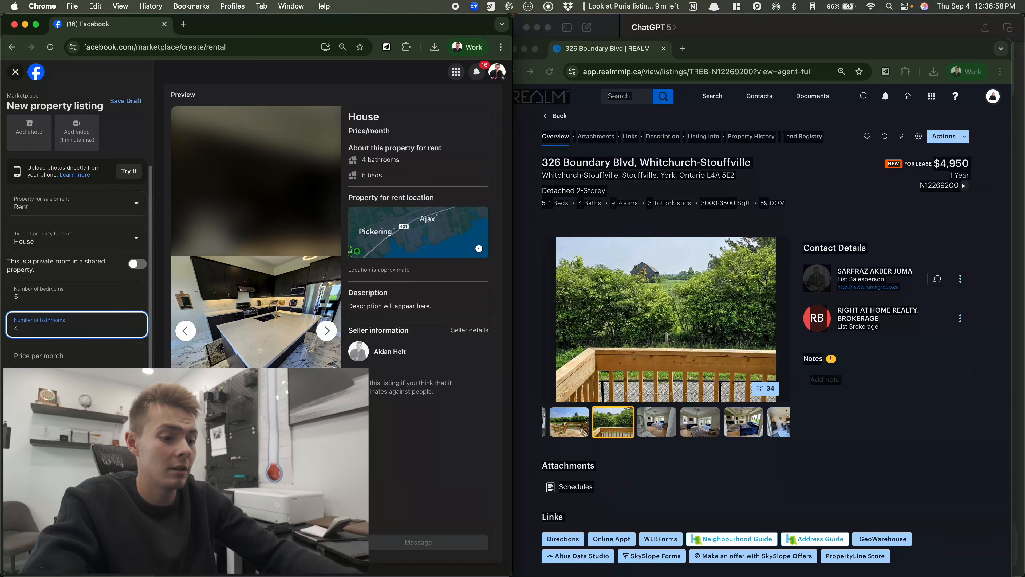
click(80, 360)
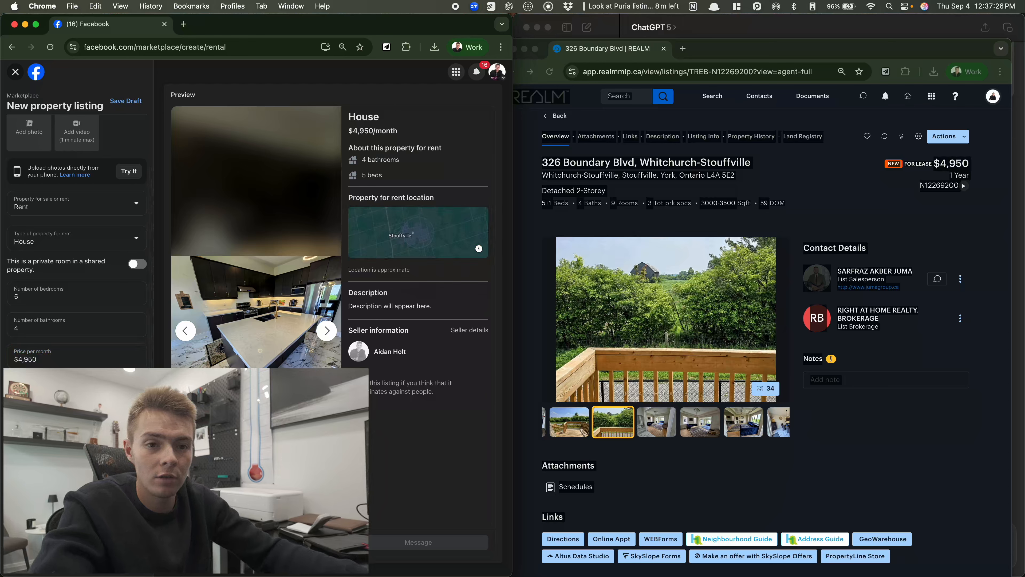
Enter $4,950 as the monthly price and reach the still-empty description field
scroll(76, 241, down, 1)
click(77, 412)
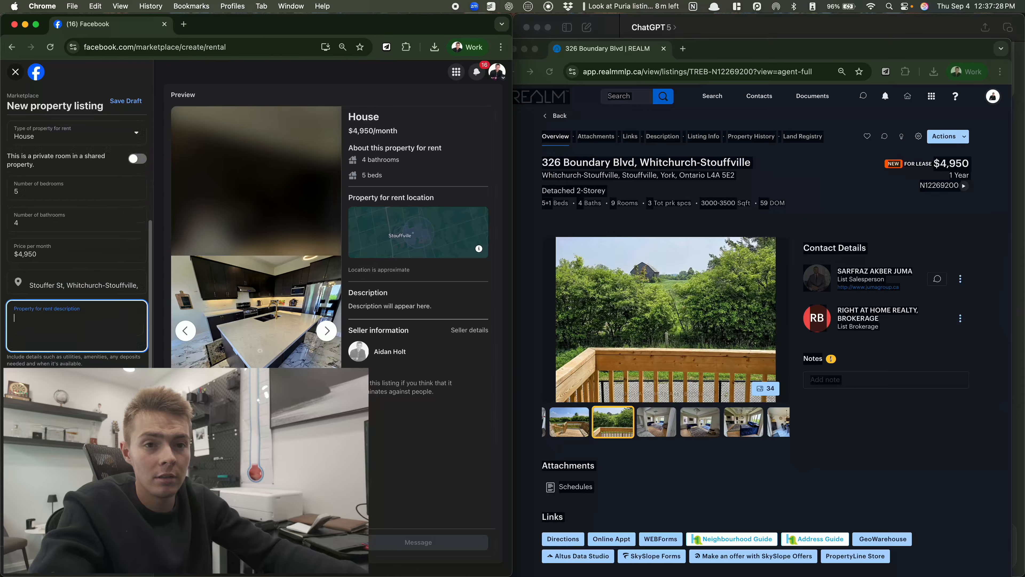
scroll(77, 242, down, 2)
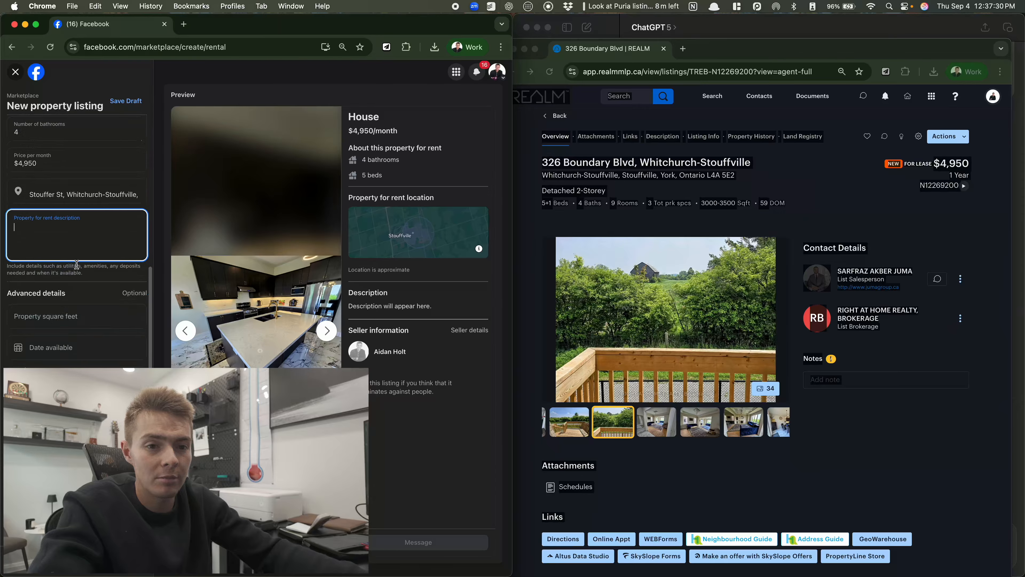
scroll(76, 242, down, 2)
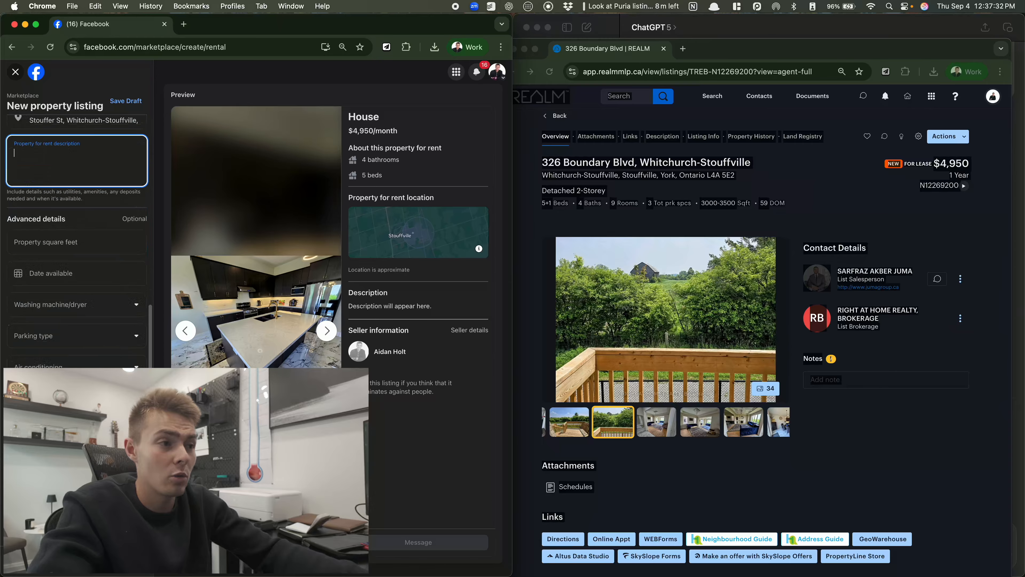
scroll(77, 242, down, 1)
scroll(77, 242, up, 9)
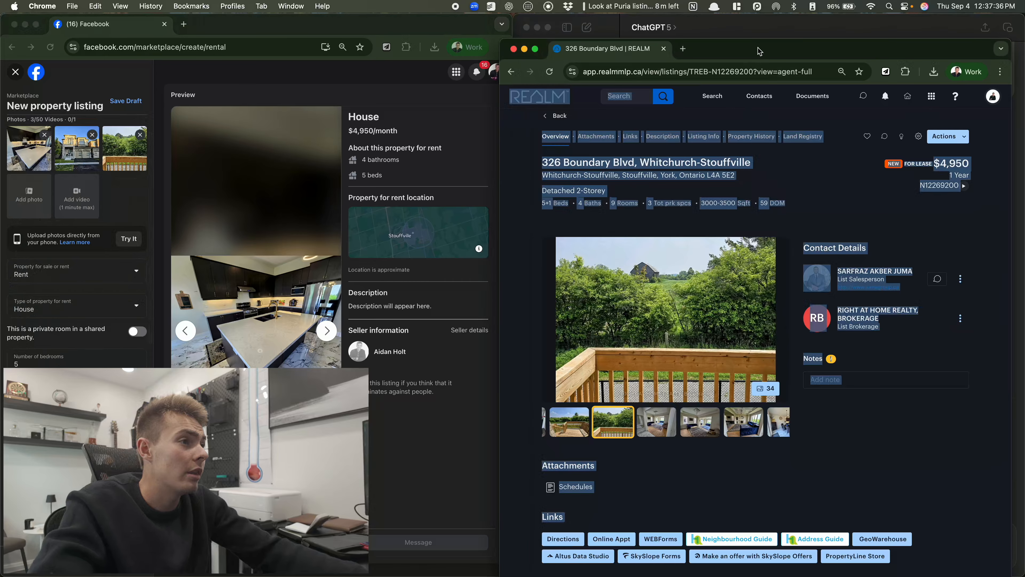
Ask ChatGPT to refine the description with less information so tenants are likelier to click
key(super+Tab)
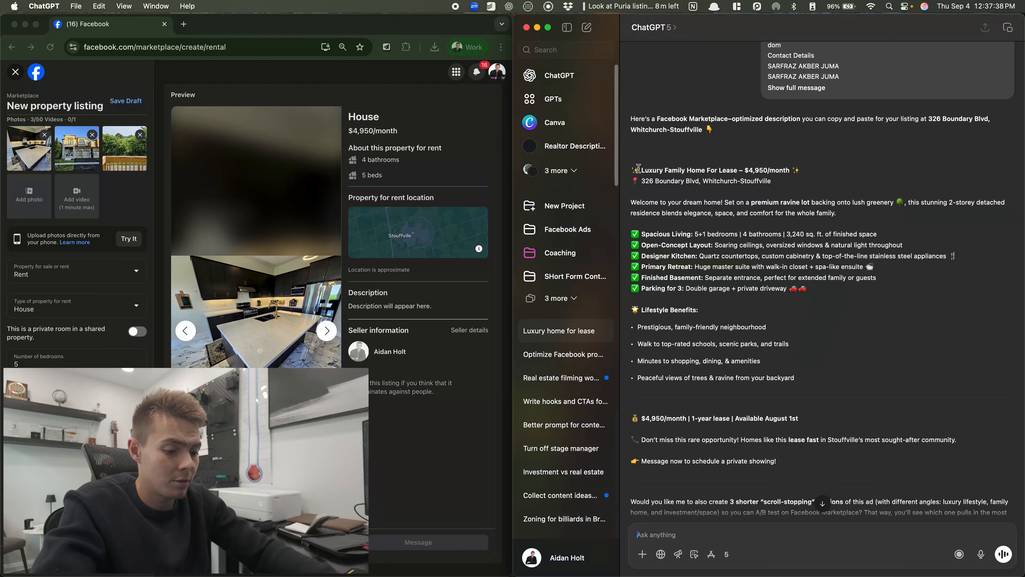
scroll(883, 511, down, 2)
text(re)
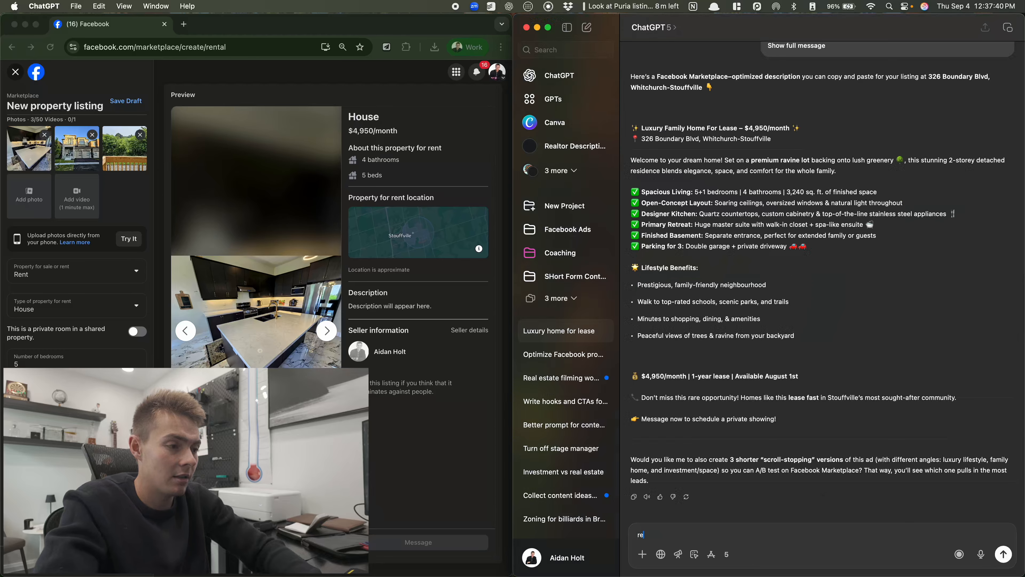
text(fine it it )
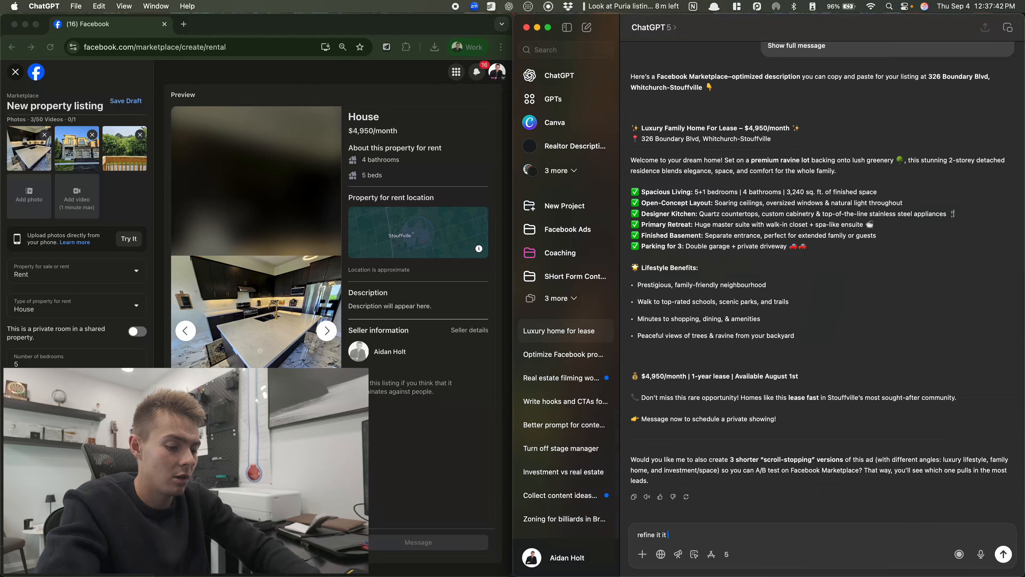
text(to provide not )
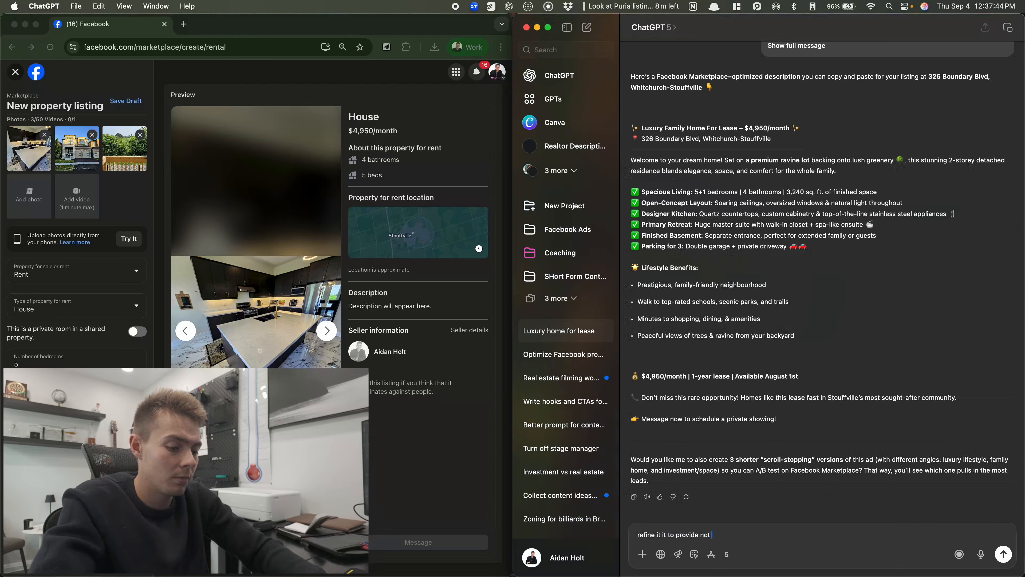
text(too much informa)
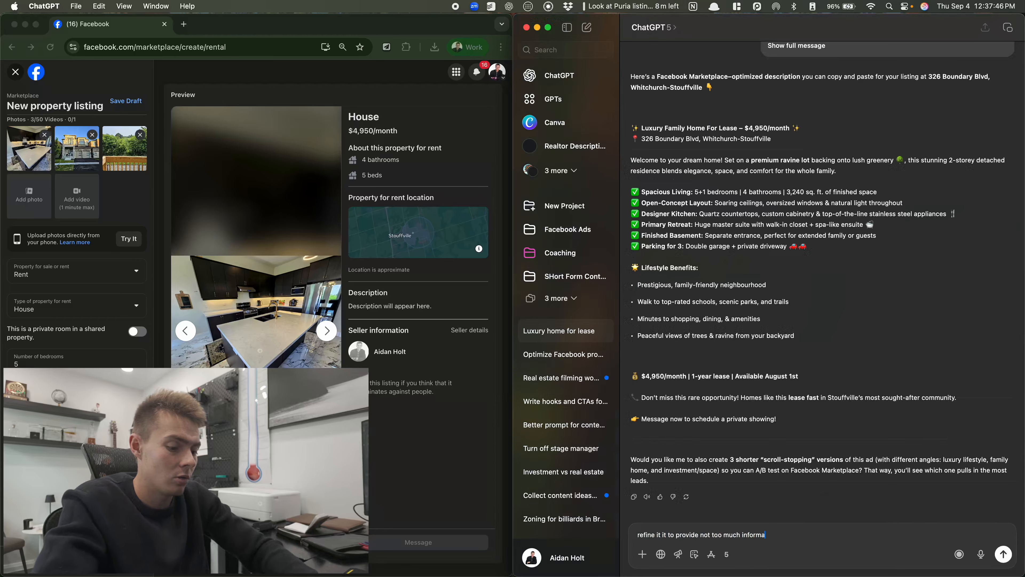
text(tion, so the tenant is m)
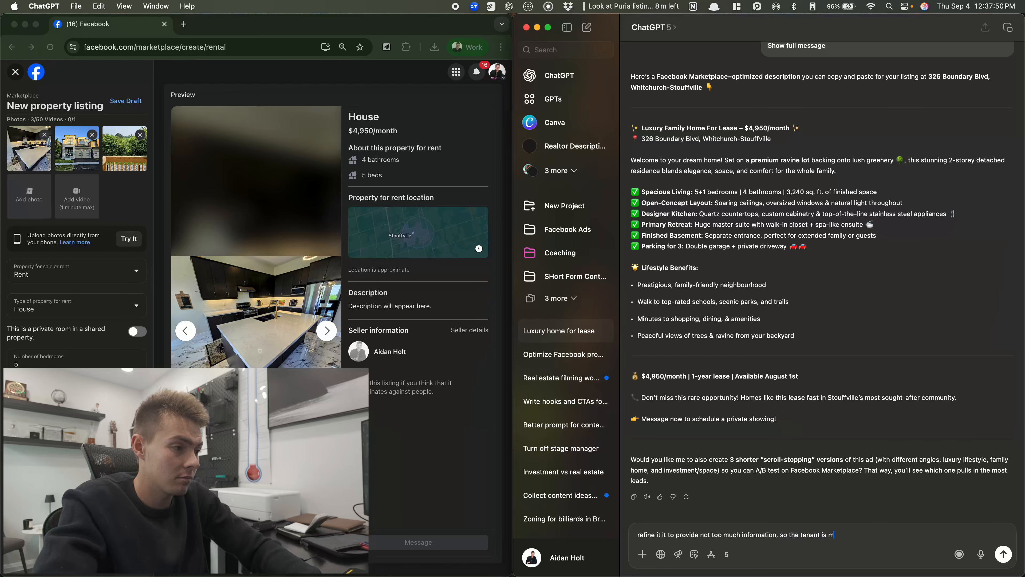
text(or eli)
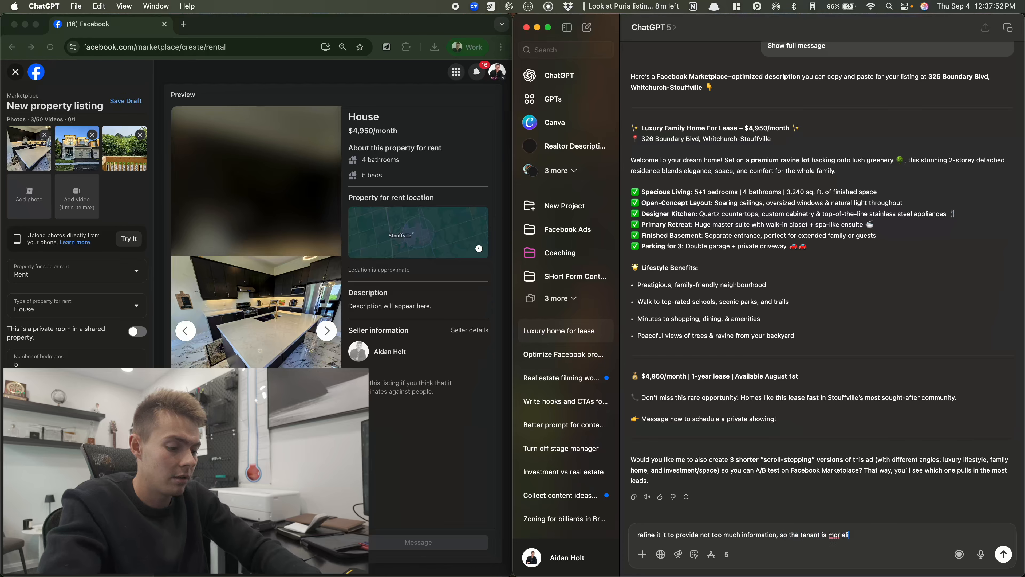
key(BackSpace)
key(BackSpace)
key(BackSpace)
key(BackSpace)
text(e likely)
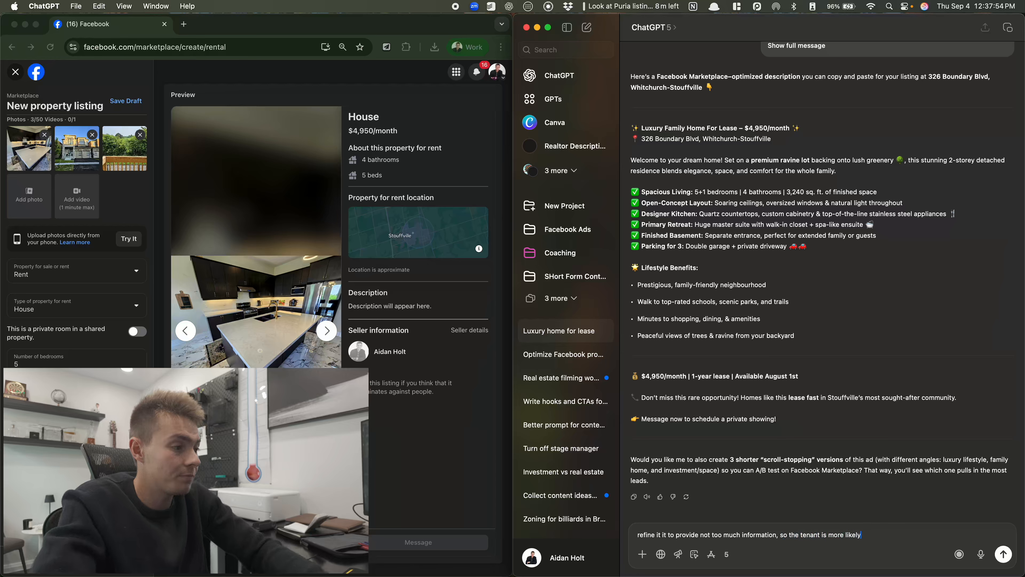
text( to click on it)
Send the request and select the refined listing text from the reply
key(Return)
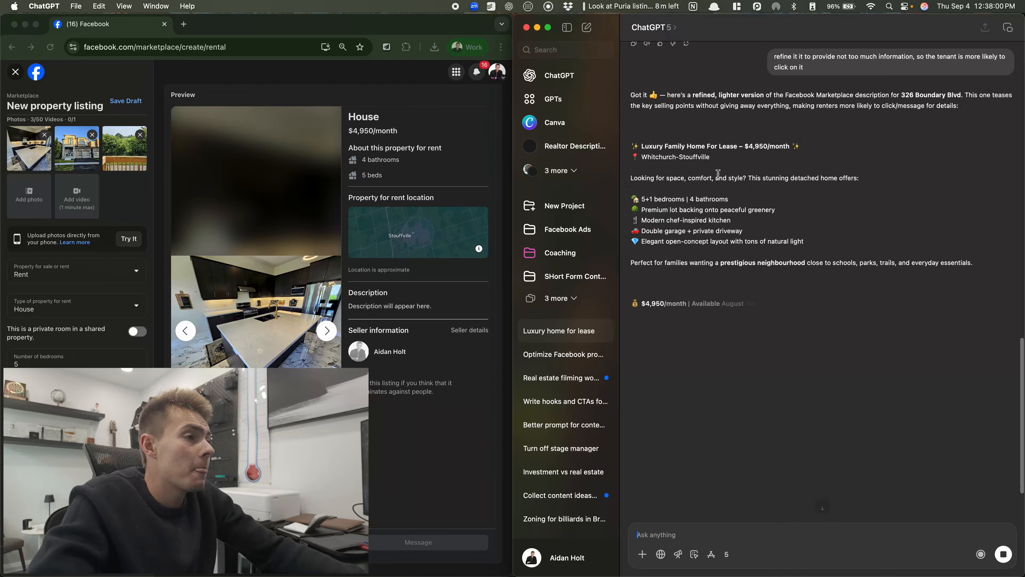
drag(628, 142, 974, 263)
key(super+c)
click(77, 489)
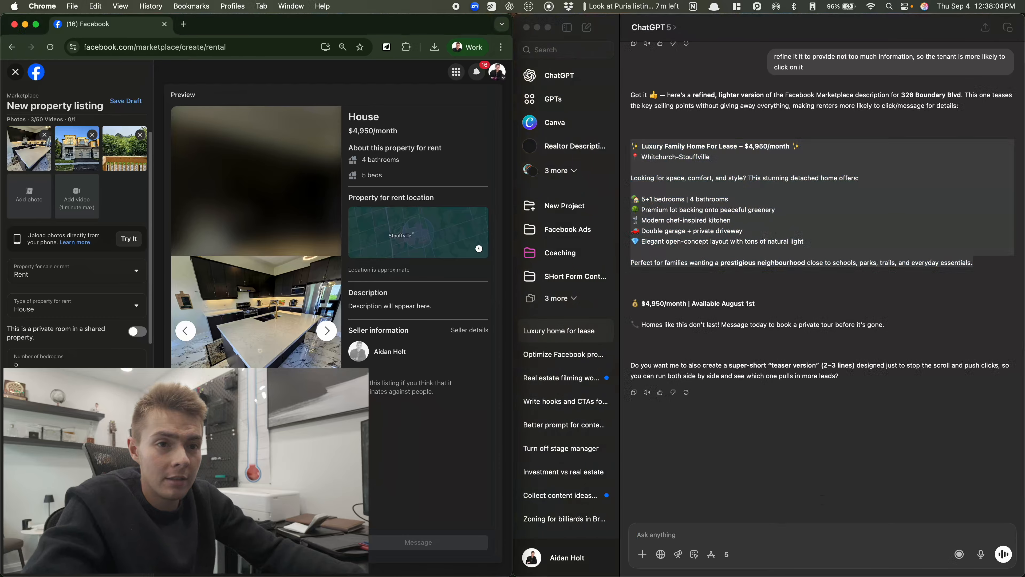
Paste the refined ChatGPT text into the listing's description and continue to List in more places
key(super+v)
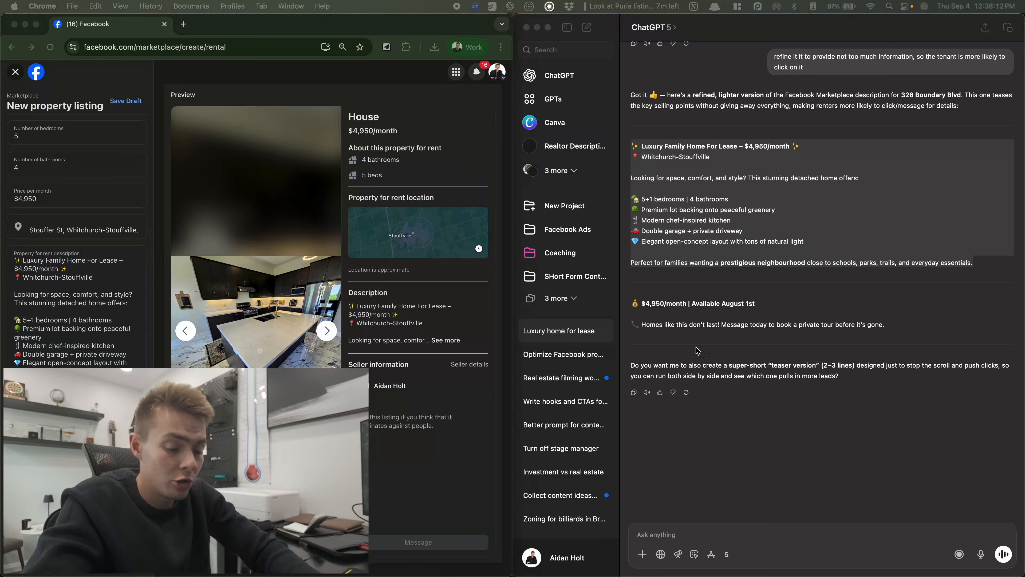
click(76, 307)
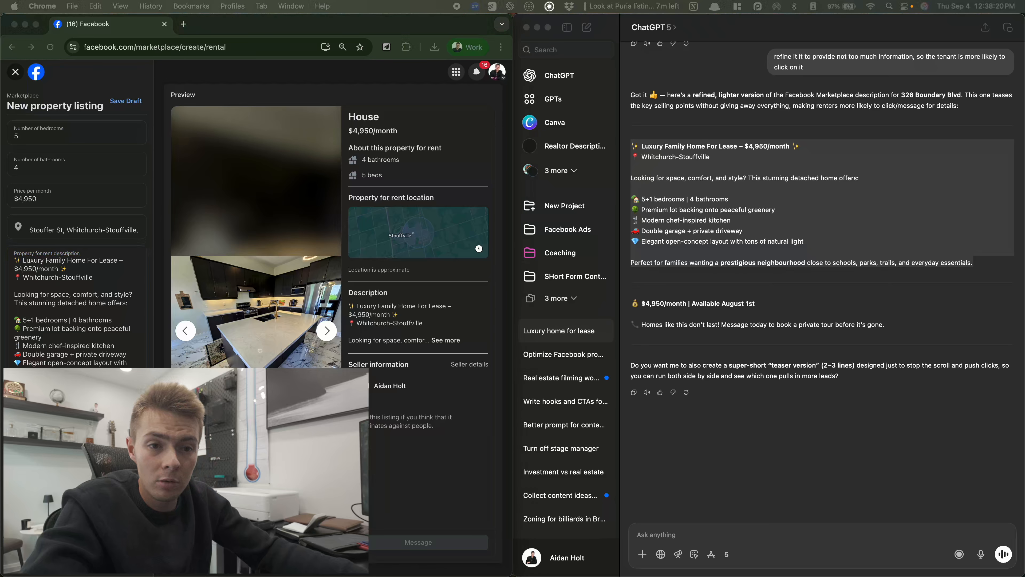
key(super+Tab)
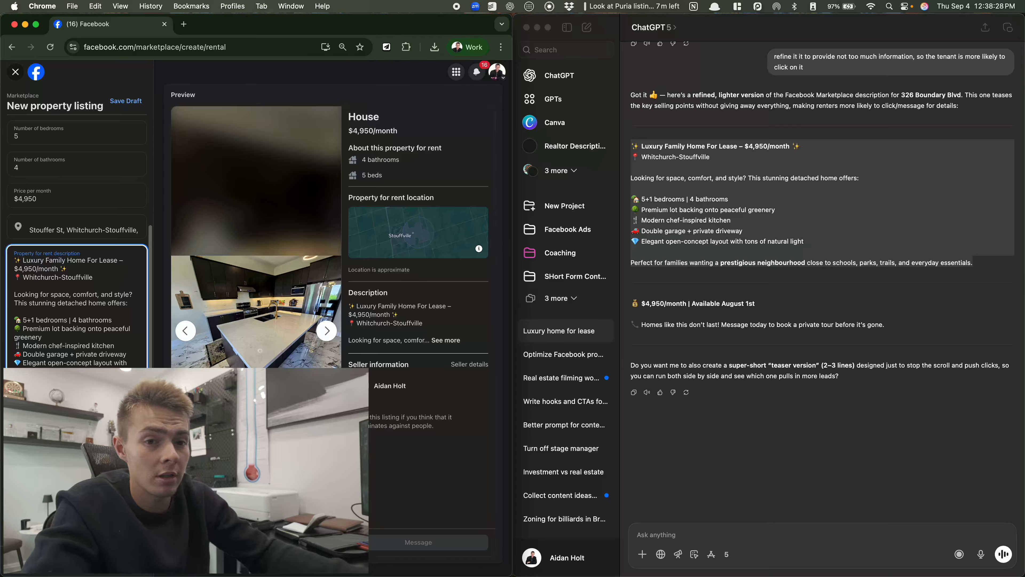
scroll(137, 301, up, 1)
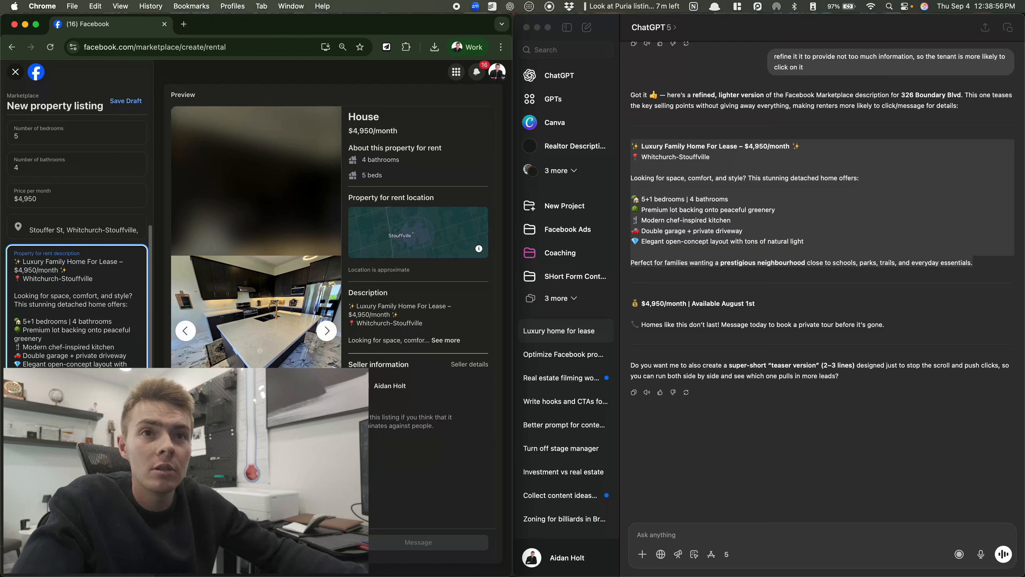
scroll(77, 307, down, 1)
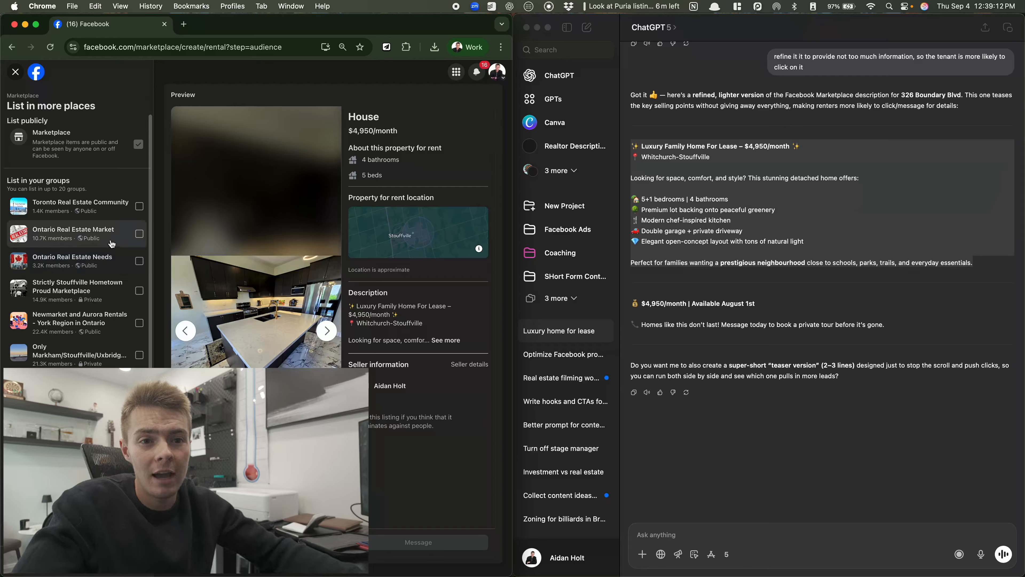
Tick the North York Rent group and leave Only Markham/Stouffville unticked
scroll(130, 212, down, 5)
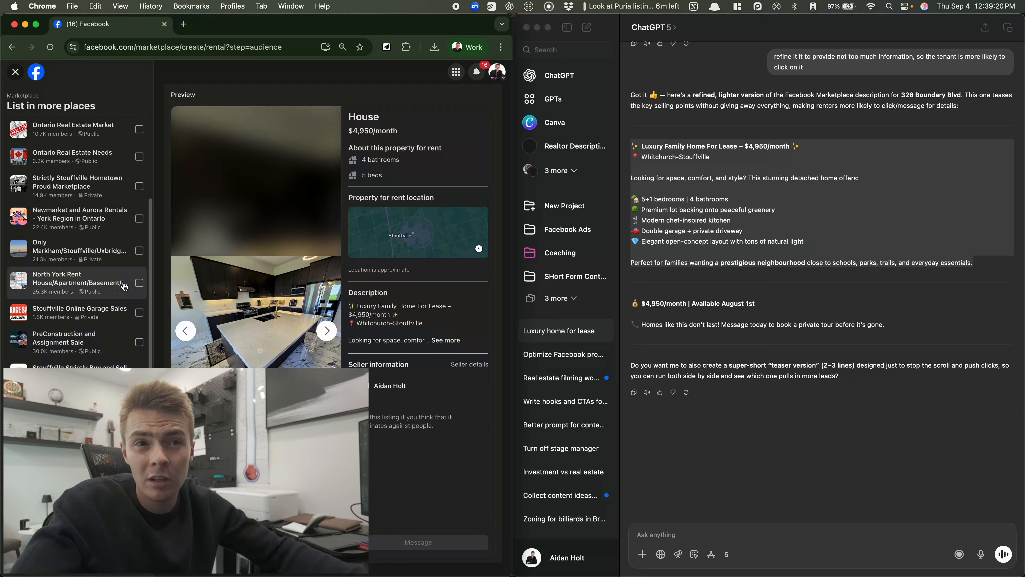
click(139, 283)
scroll(135, 297, up, 1)
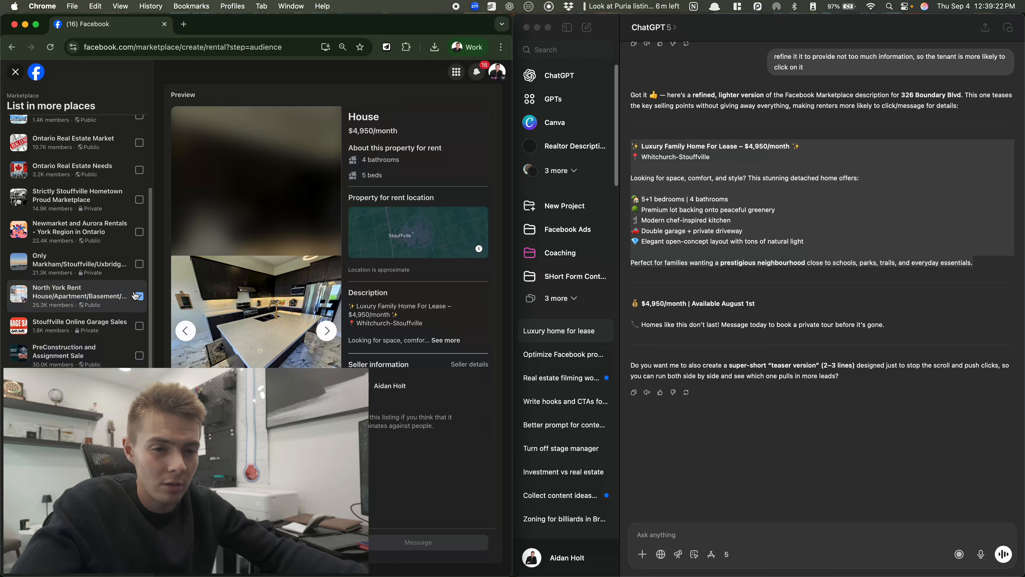
click(107, 263)
click(107, 263)
scroll(81, 251, down, 1)
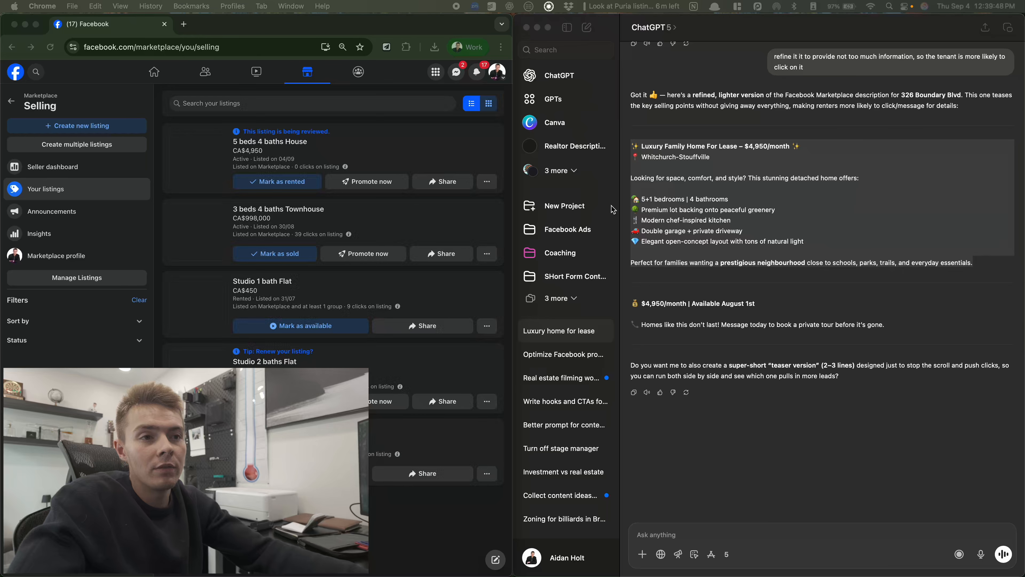
Publish the rental, then check a listing's '...' options menu on the Selling page
scroll(299, 362, down, 2)
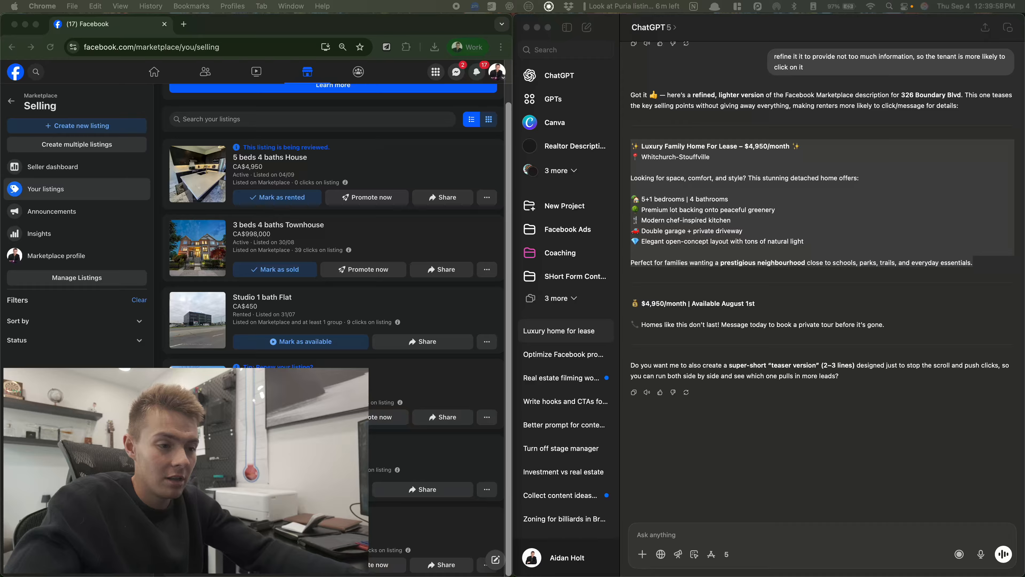
click(427, 545)
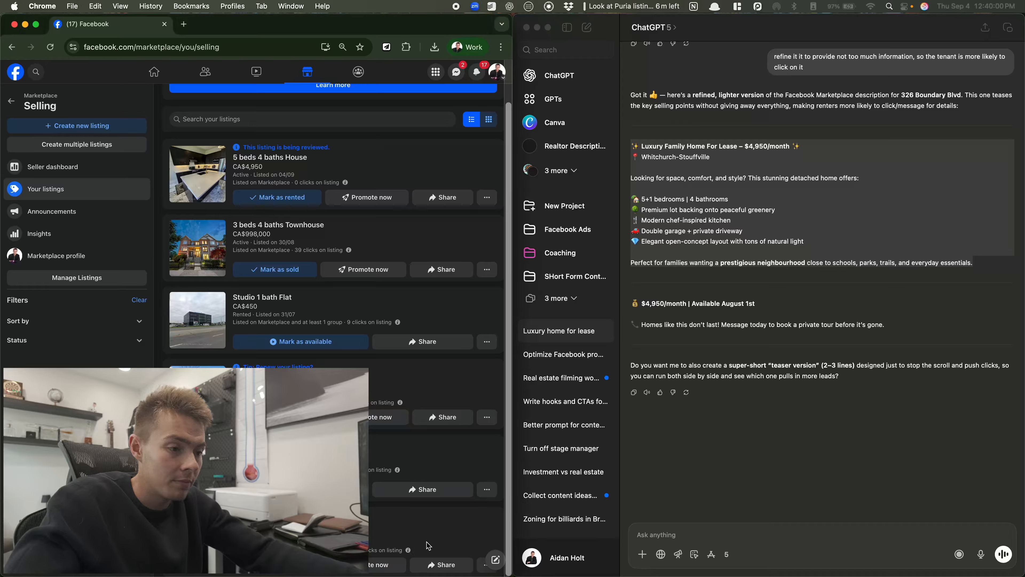
click(484, 565)
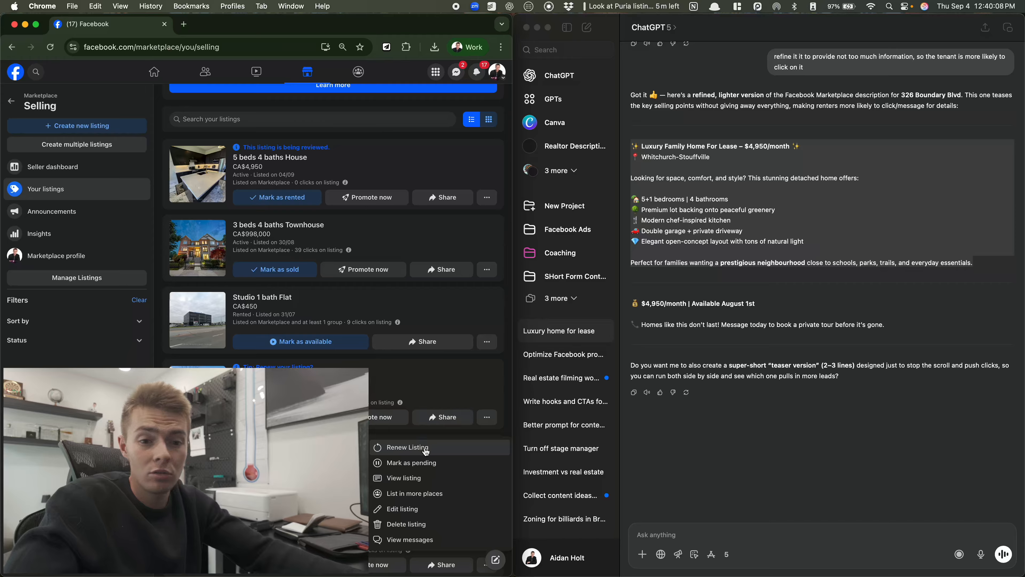
click(426, 451)
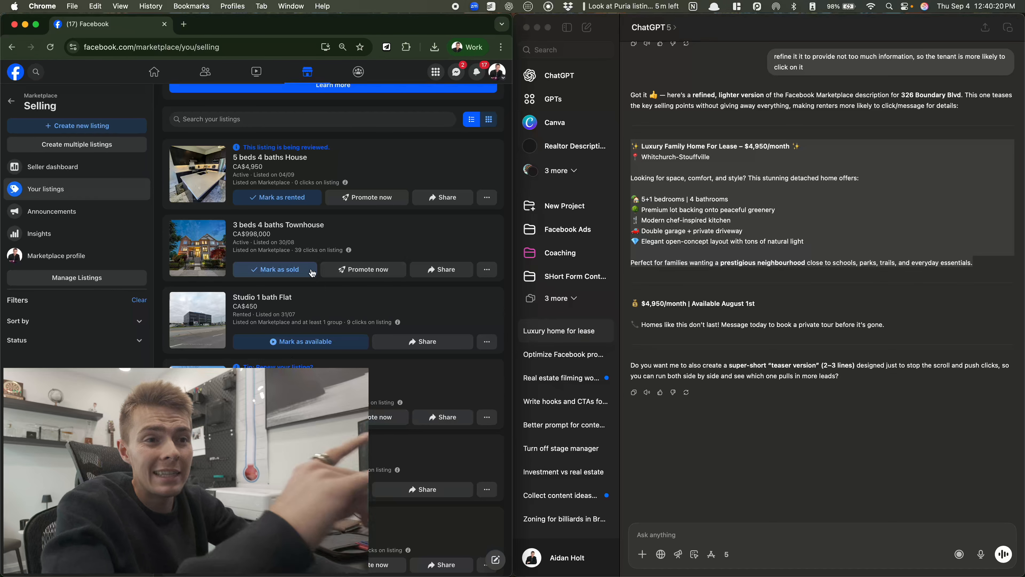
scroll(311, 273, up, 1)
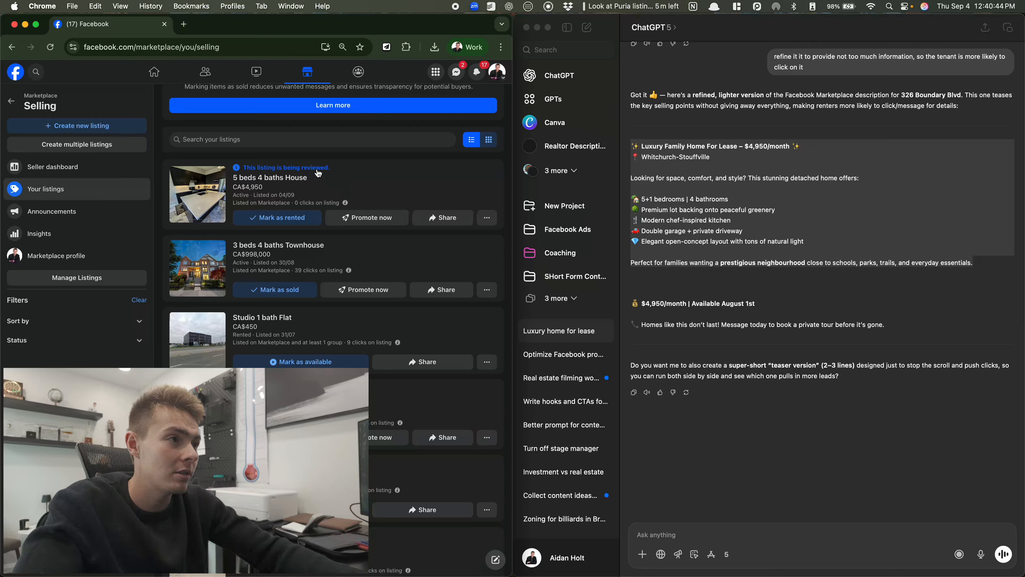
Type 'can I title the market plac lising?' and attach a region screenshot of the Facebook listings
click(743, 535)
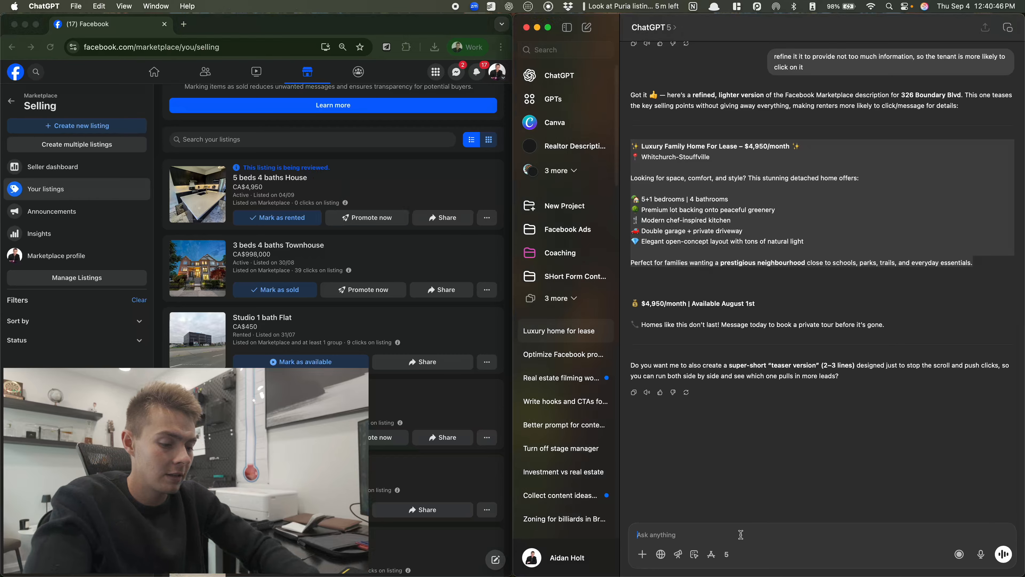
text(can I titl)
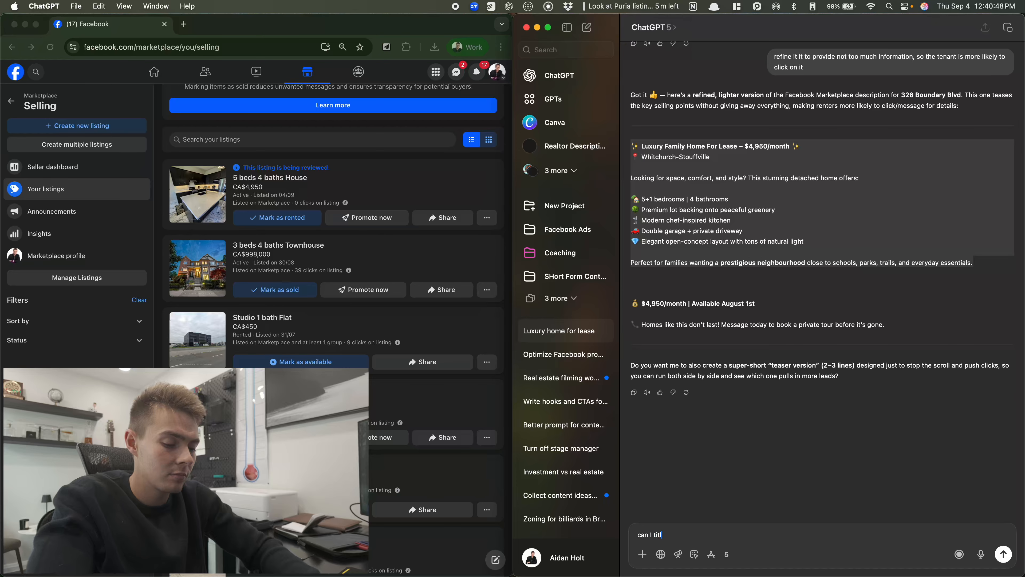
text(e the market)
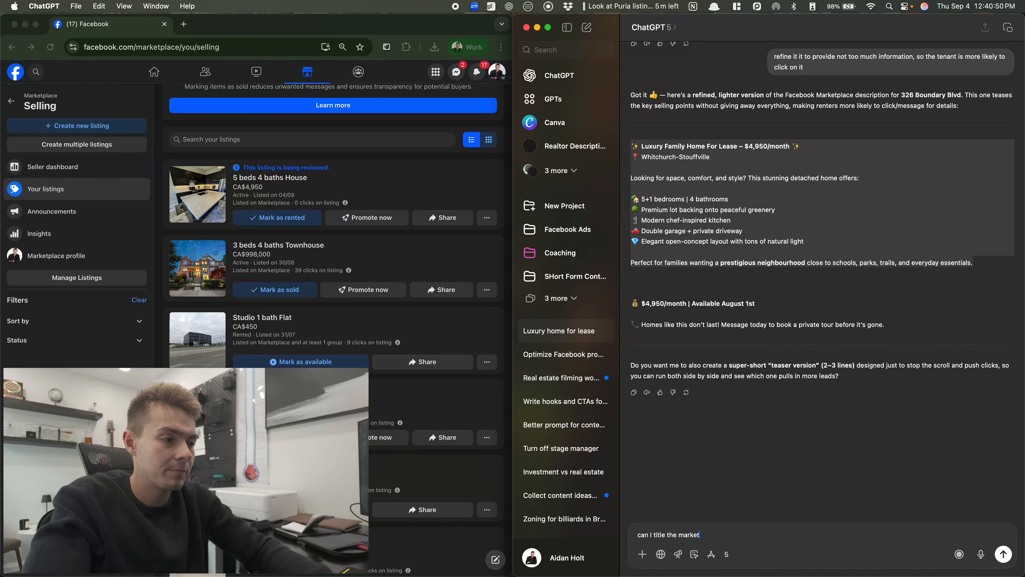
text( plac lising?)
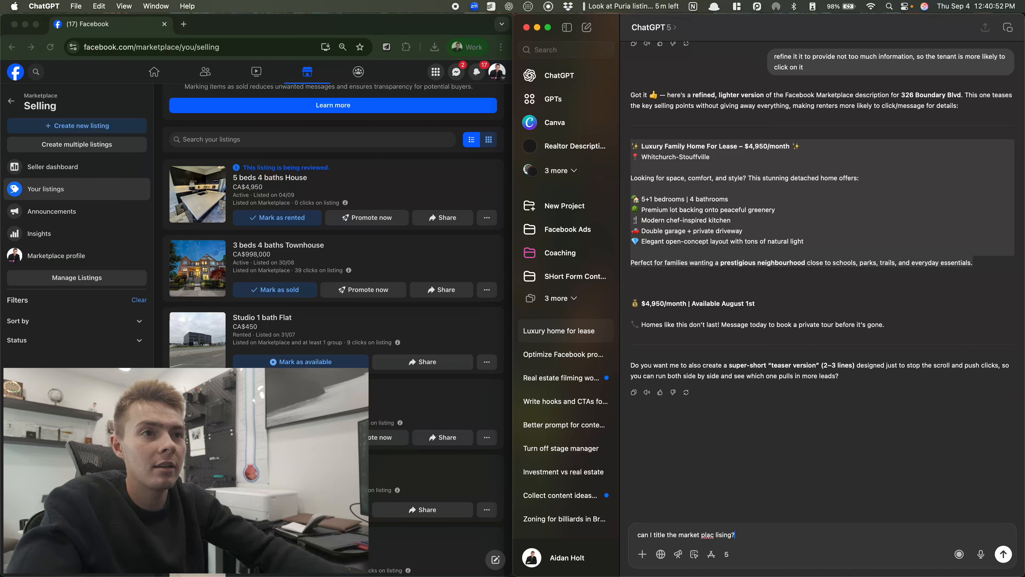
key(super+shift+4)
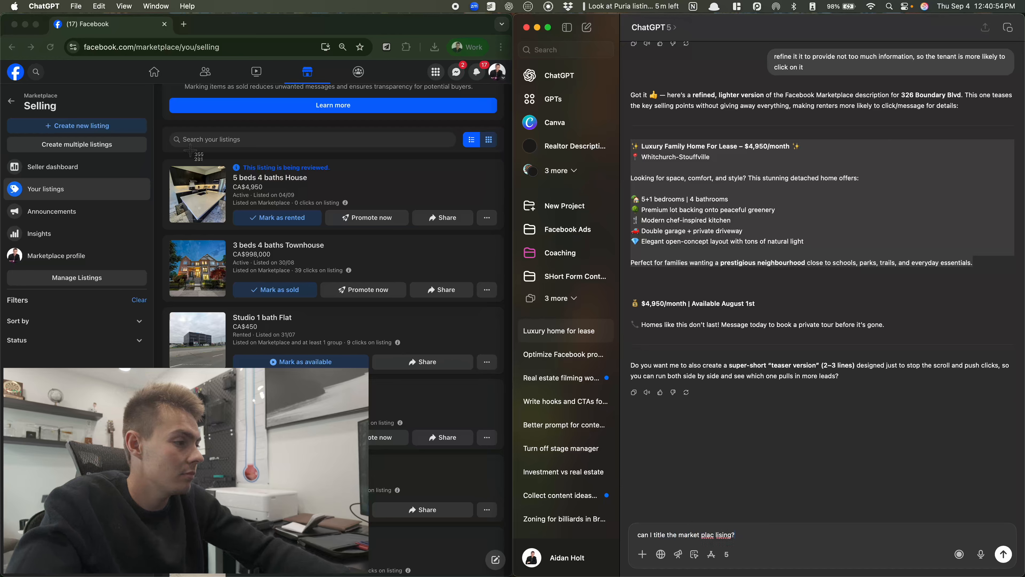
drag(189, 149, 414, 482)
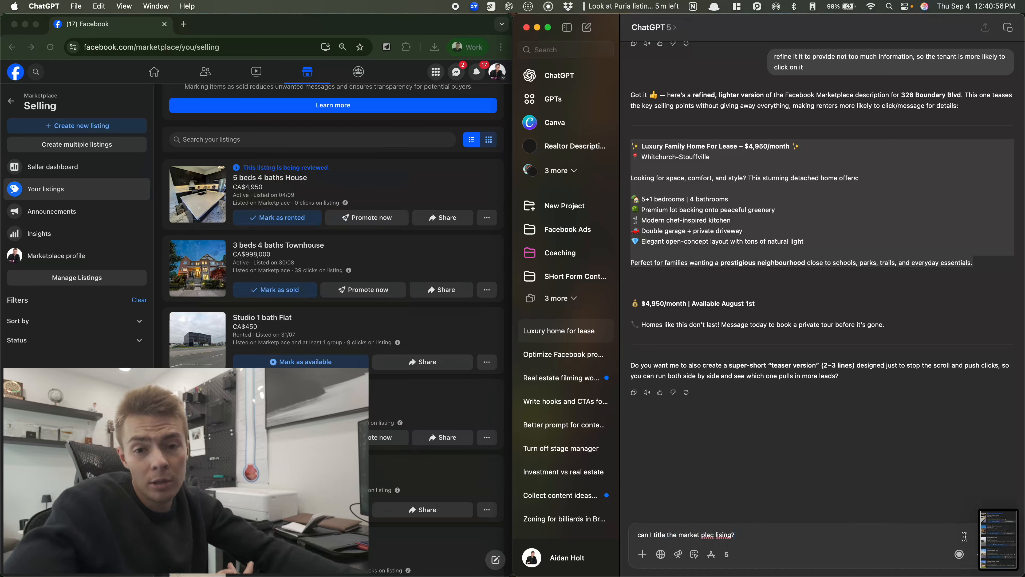
drag(996, 537, 881, 536)
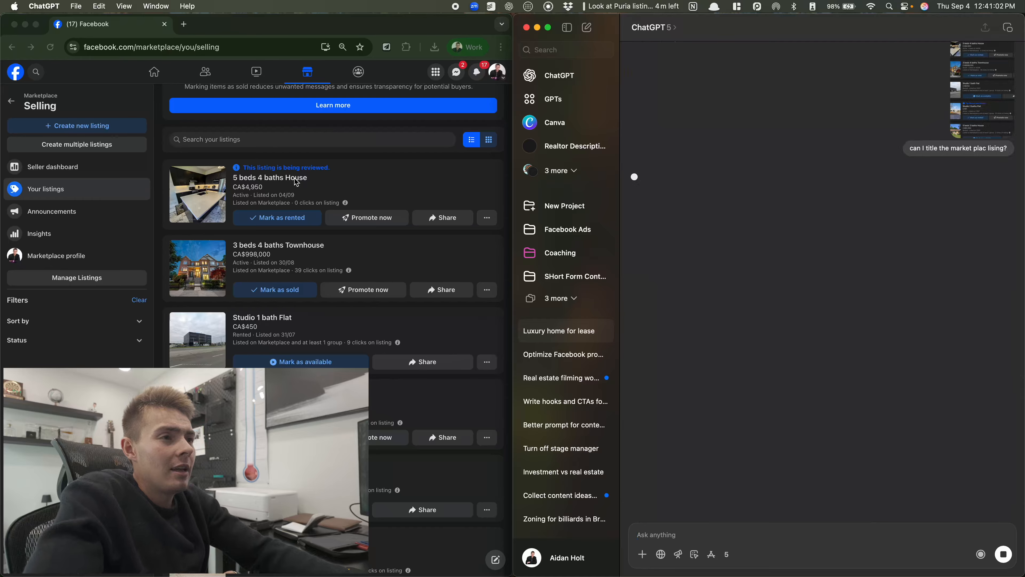
Open and close the new house listing's '...' menu, then scroll through ChatGPT's answer
click(304, 182)
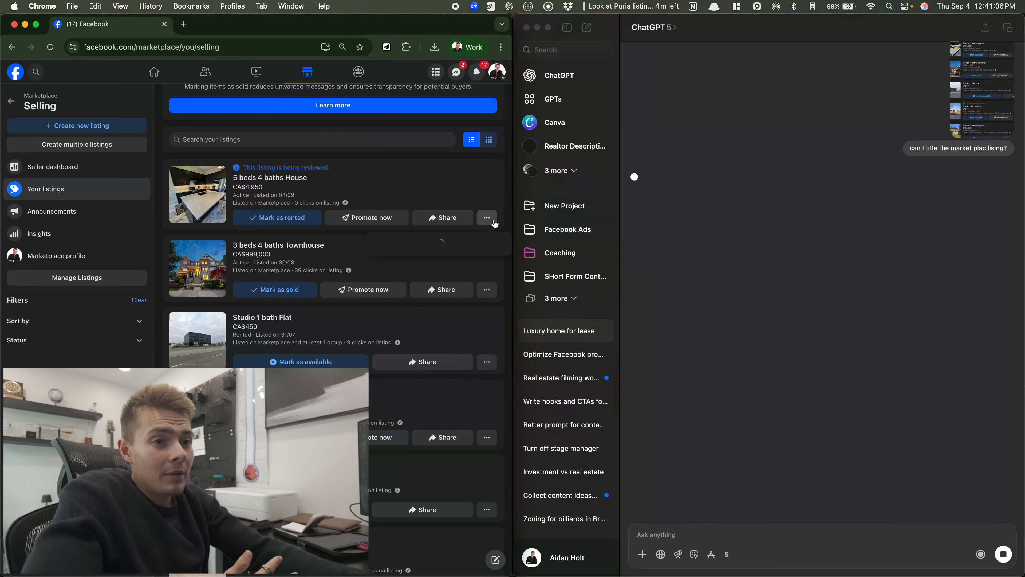
click(486, 218)
click(486, 218)
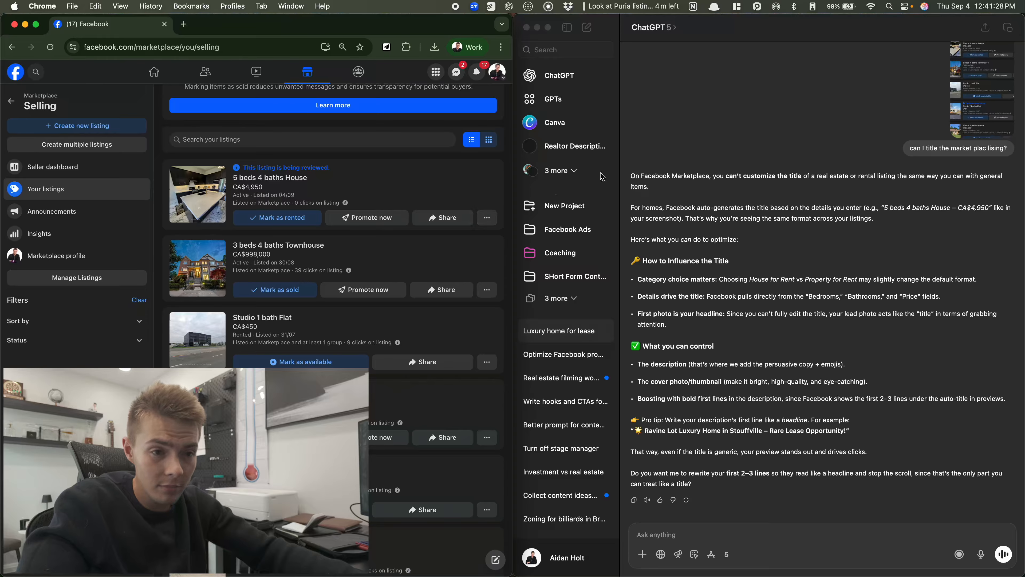
scroll(703, 323, down, 1)
scroll(711, 331, up, 5)
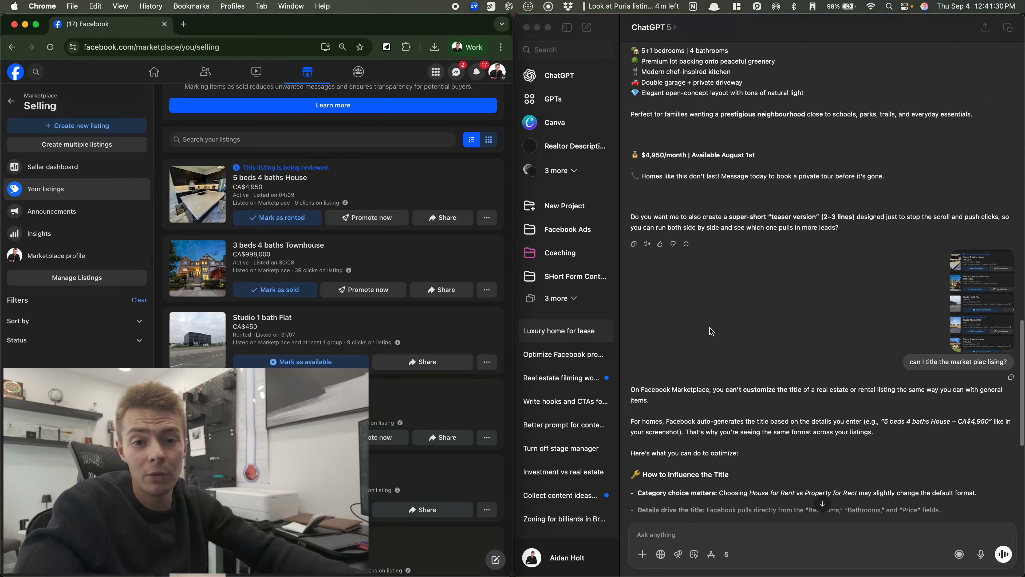